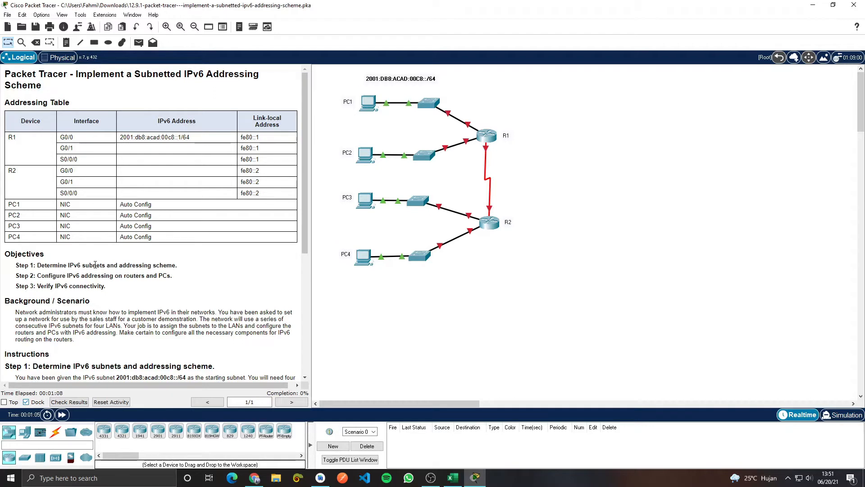
Step: Read the activity's objectives, scenario, subnet table requirements and the configuration instructions for routers and PCs
scroll(95, 265, down, 4)
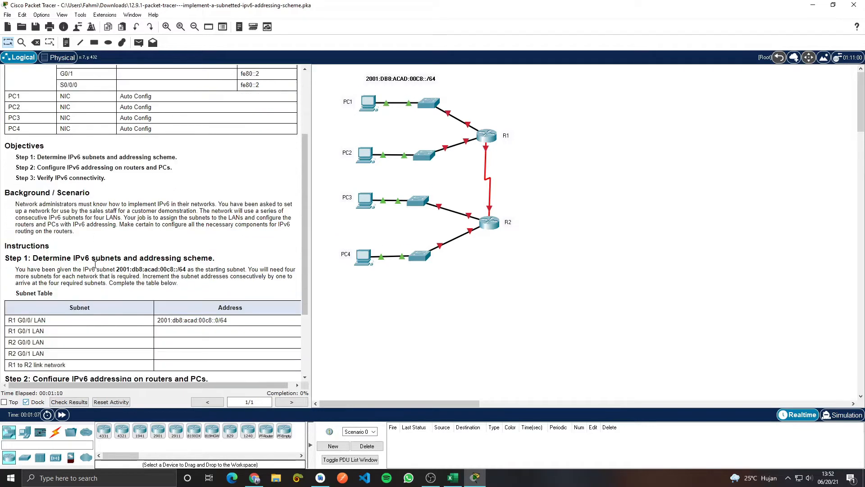
scroll(95, 264, down, 1)
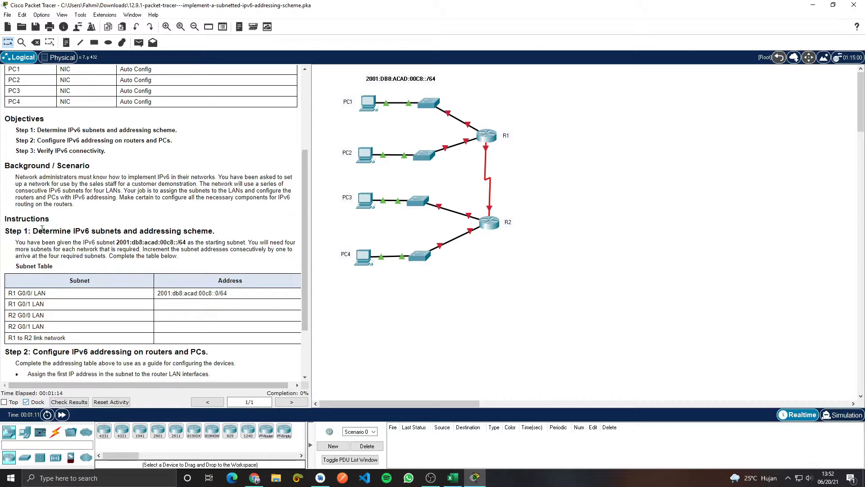
scroll(31, 242, down, 1)
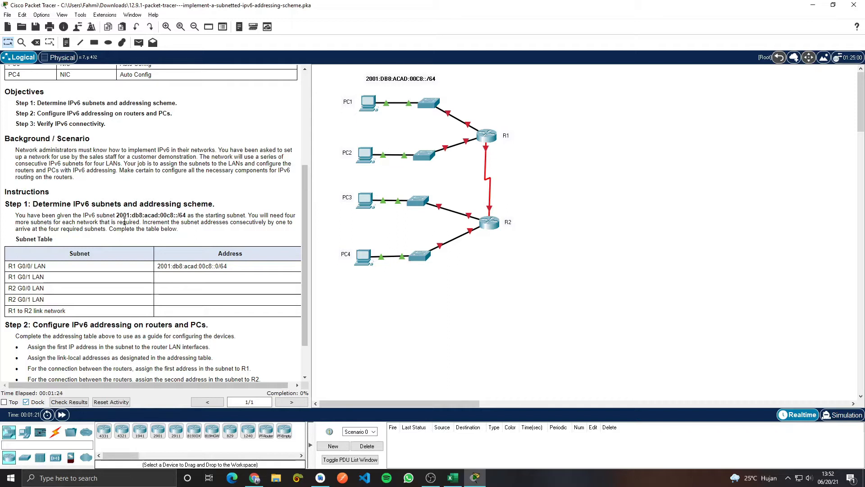
drag(117, 217, 188, 213)
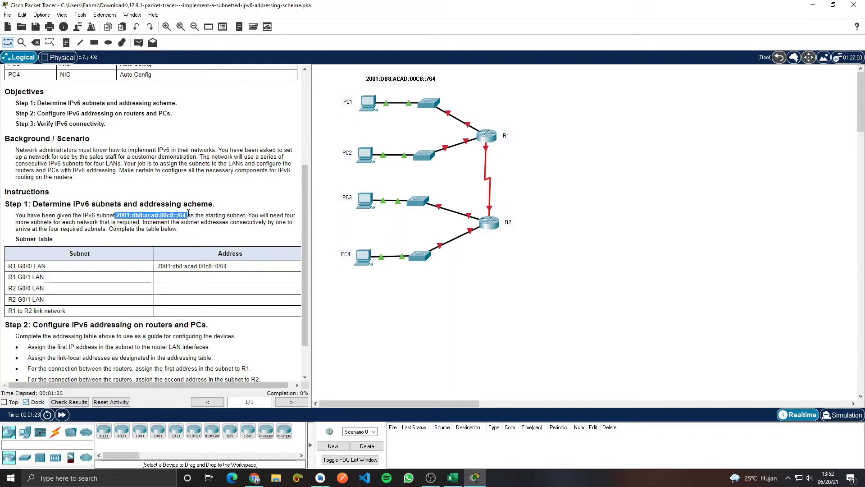
click(130, 229)
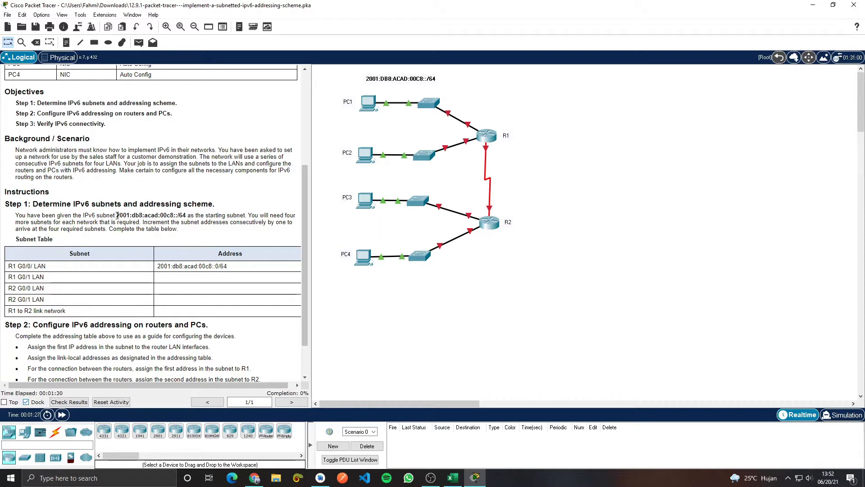
mouse_move(117, 215)
mouse_down()
mouse_move(176, 216)
mouse_move(198, 205)
mouse_move(116, 217)
mouse_up()
click(172, 216)
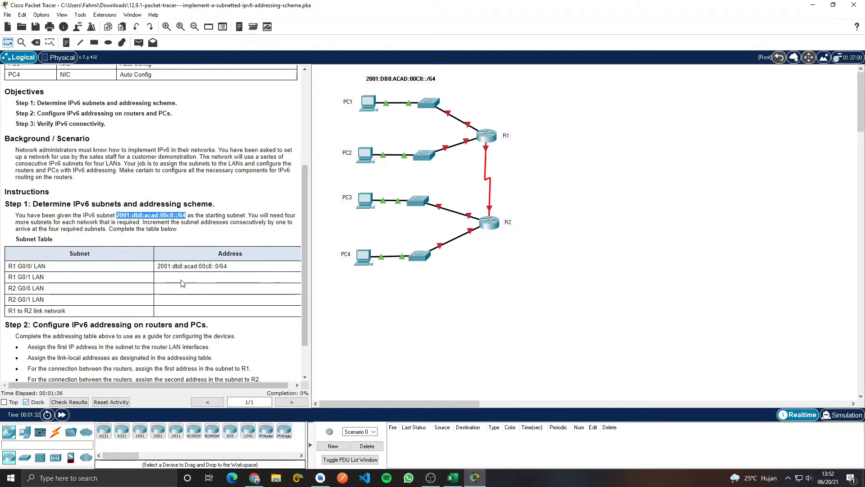
click(265, 218)
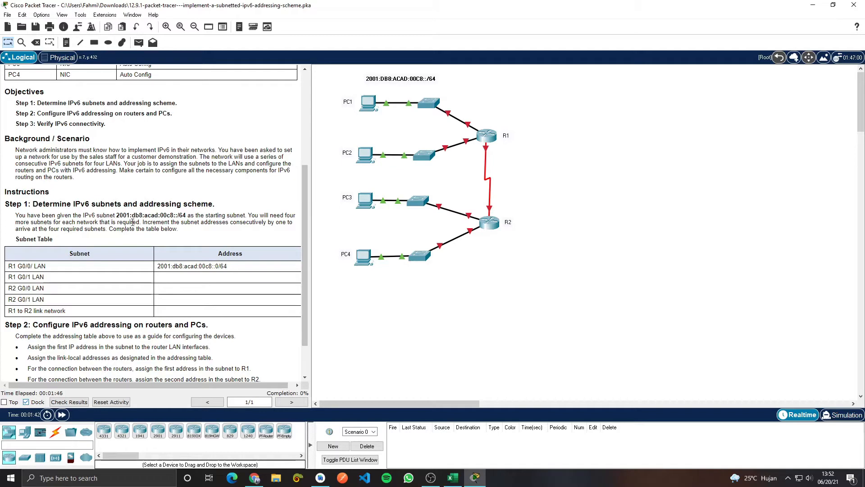
scroll(221, 225, down, 1)
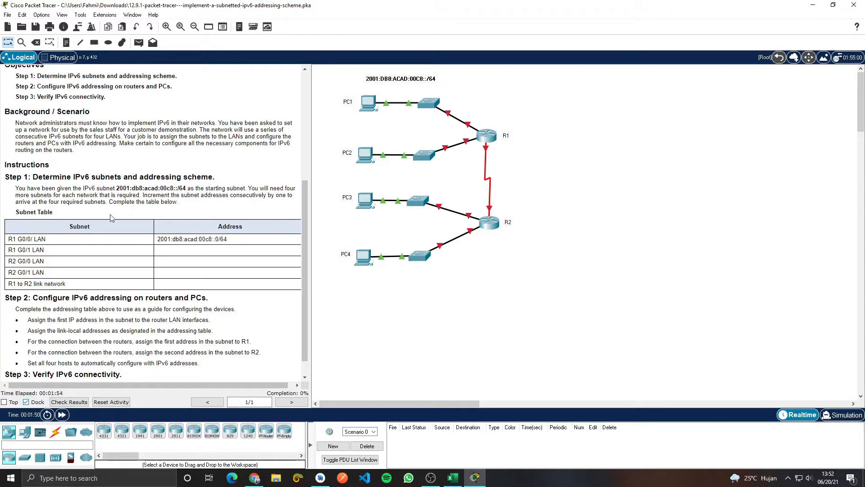
scroll(184, 206, down, 1)
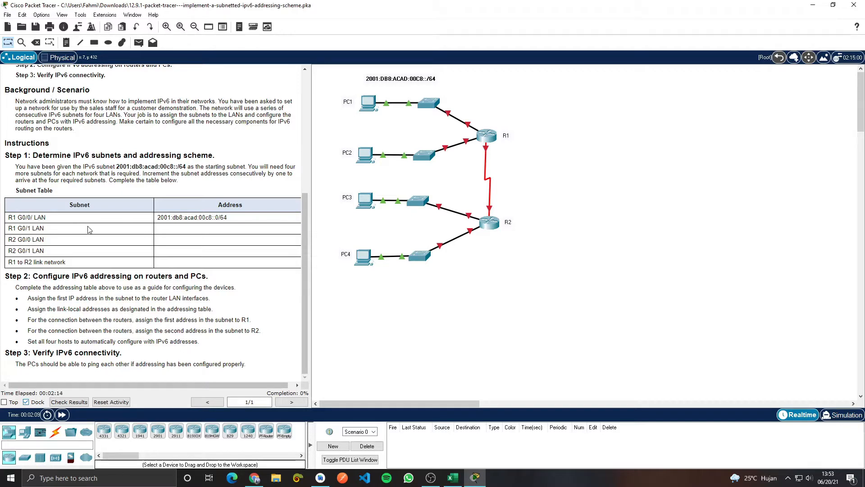
Step: Switch to the Excel workbook and review each subnet and its IPv6 address in the completed Subnet Table
click(450, 480)
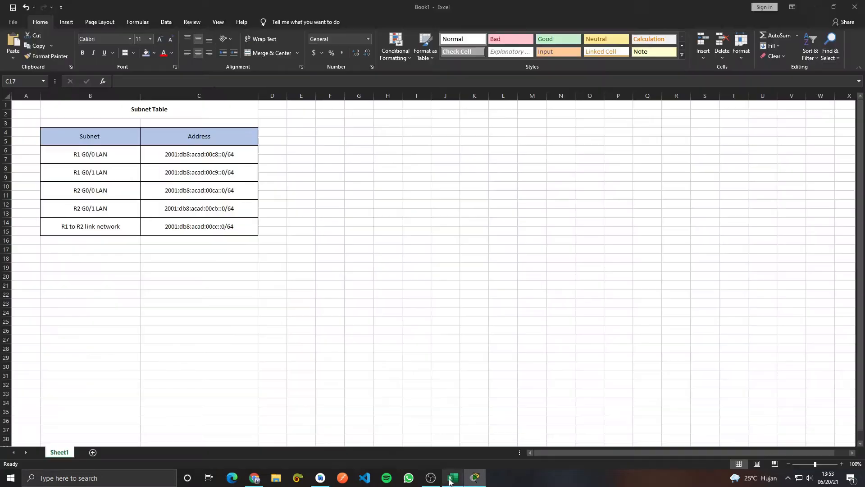
click(210, 160)
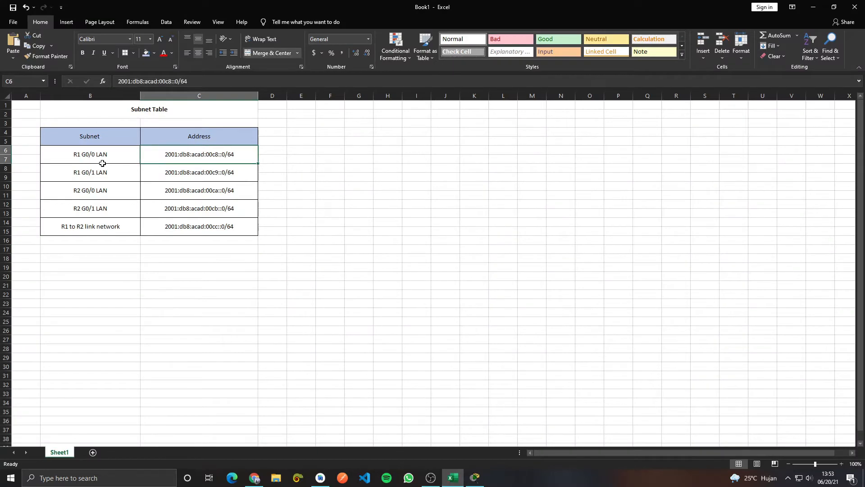
click(102, 163)
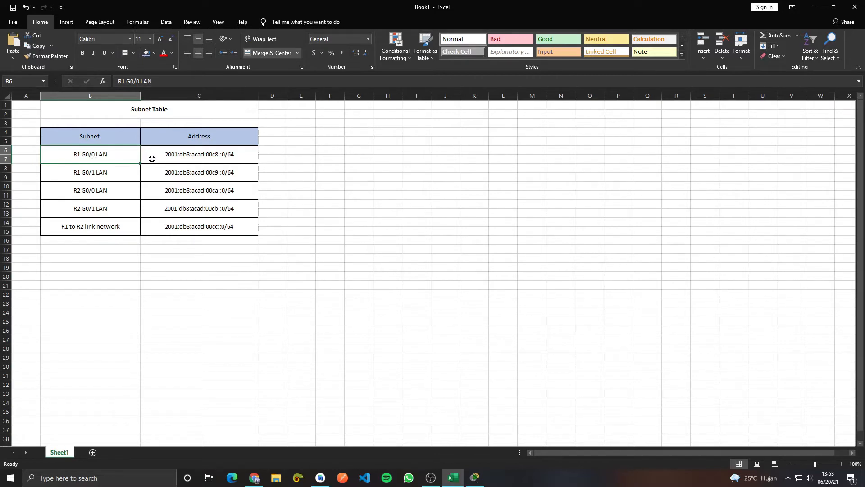
click(182, 156)
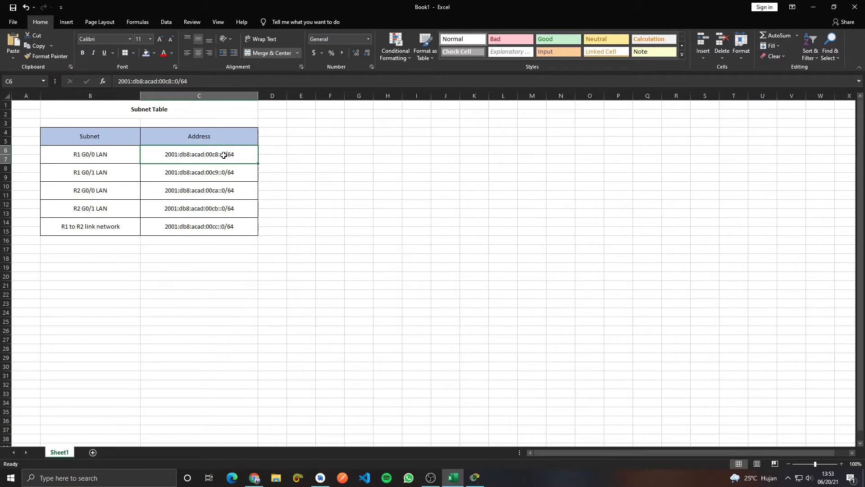
click(98, 175)
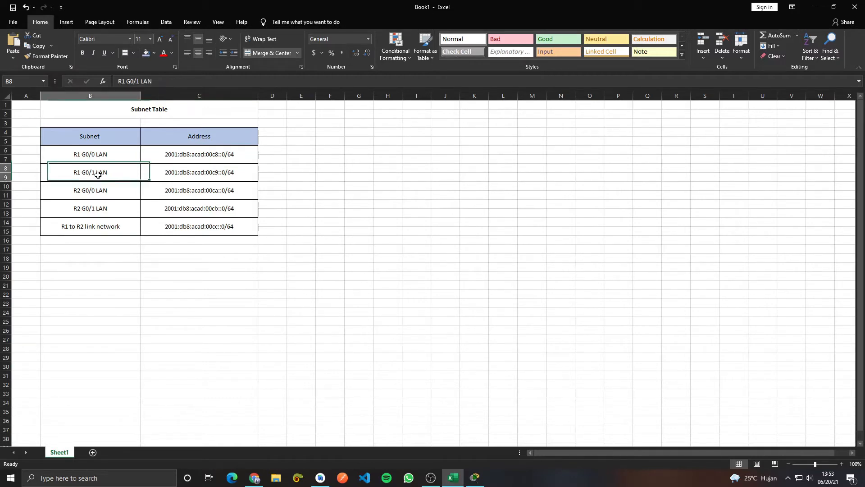
click(210, 175)
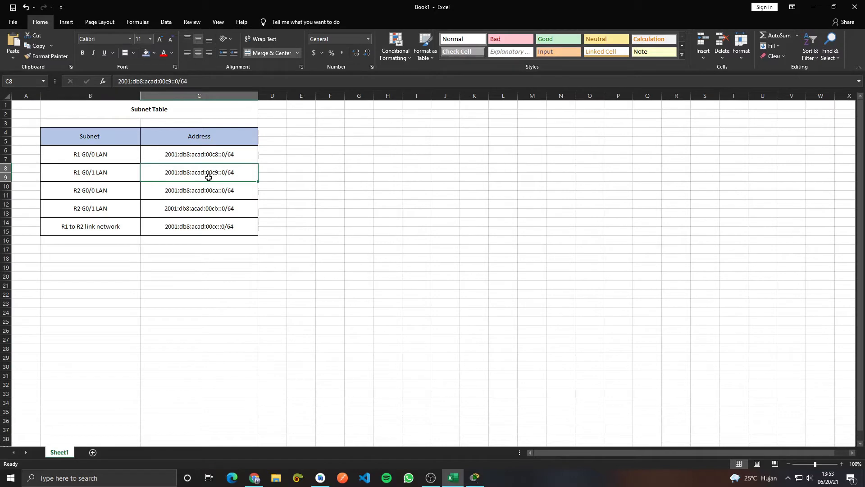
double_click(215, 174)
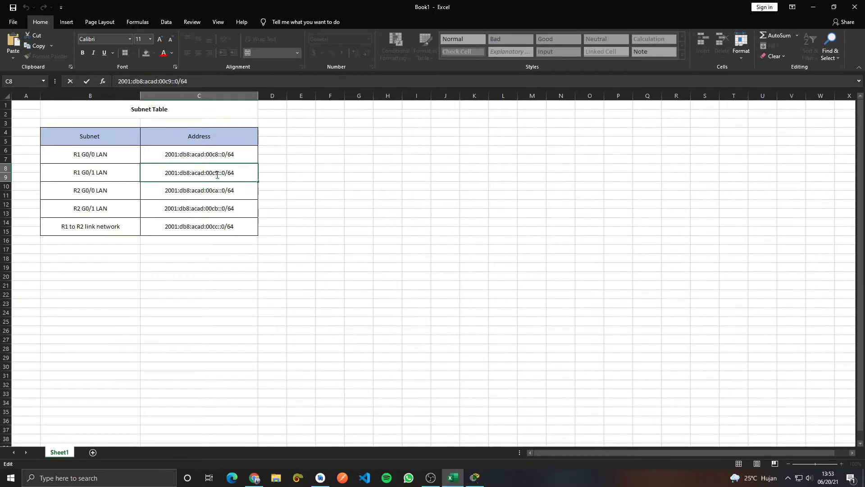
click(109, 195)
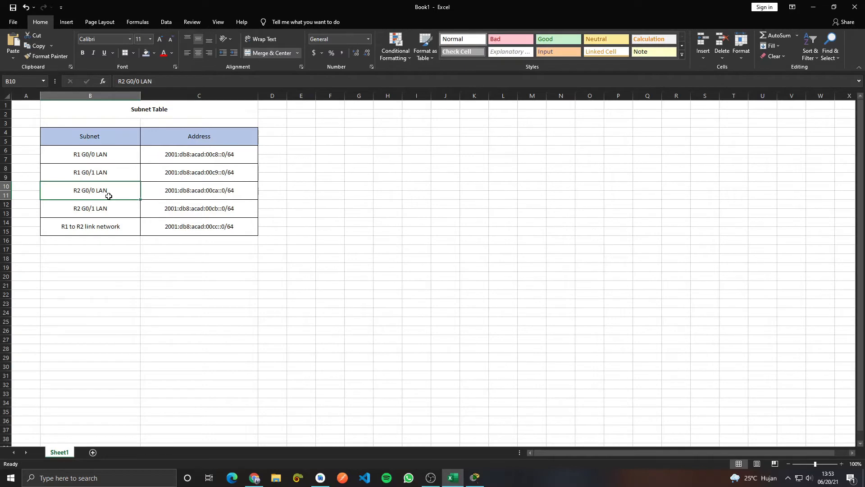
double_click(210, 193)
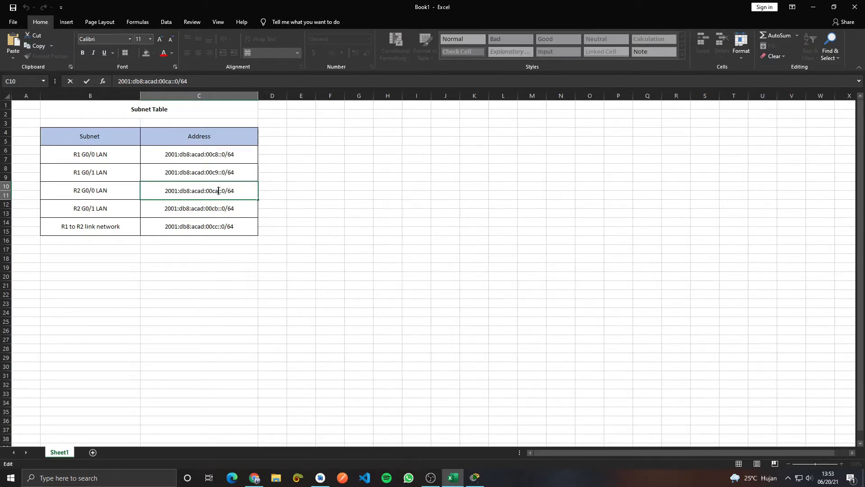
click(90, 215)
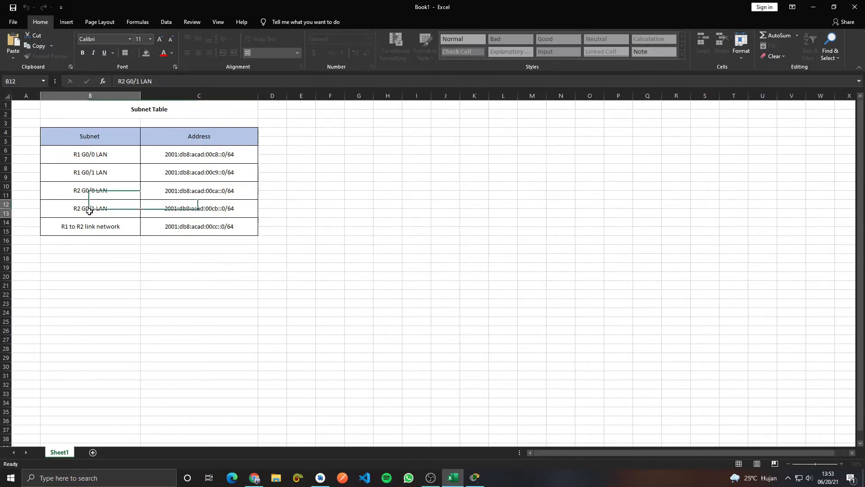
double_click(205, 210)
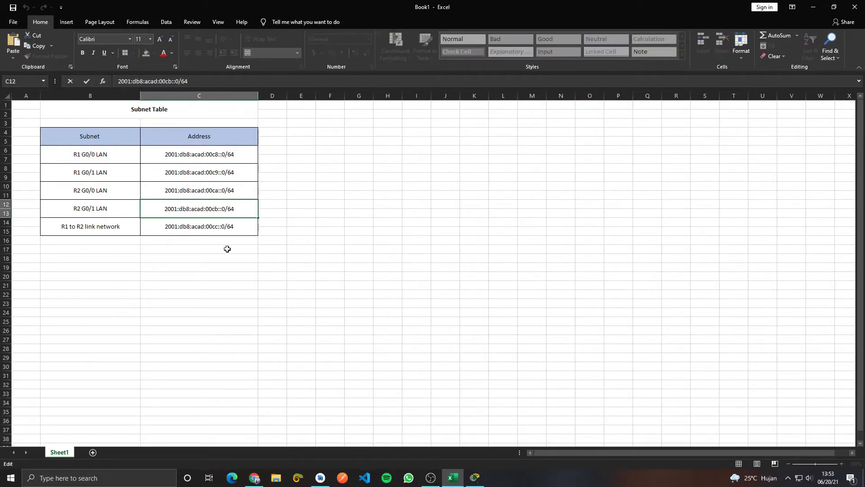
double_click(93, 230)
double_click(216, 227)
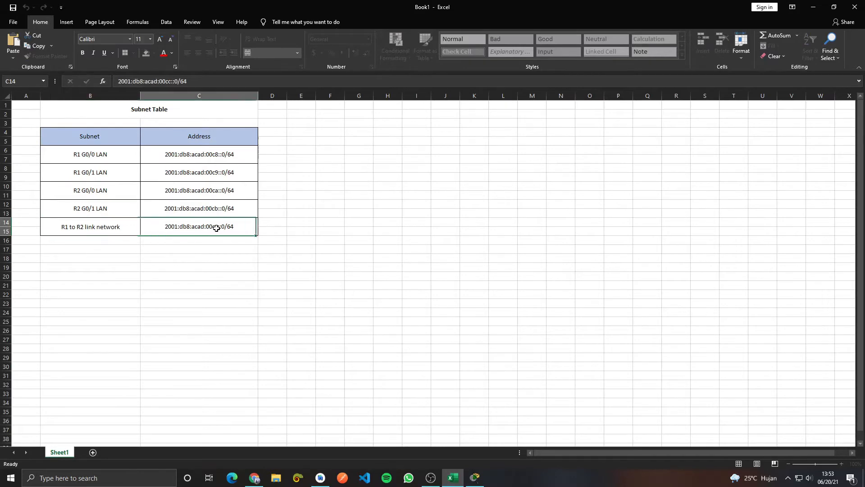
click(300, 230)
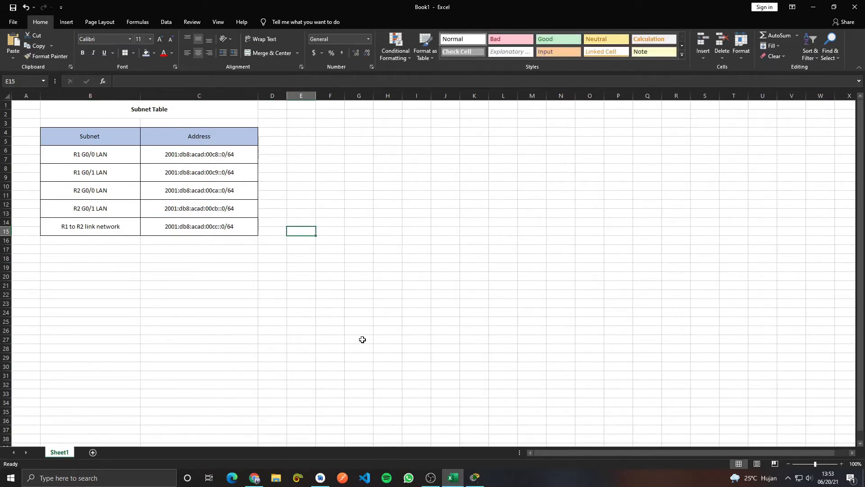
Step: Return to Packet Tracer, open router R1's command line and enter global configuration mode
click(475, 478)
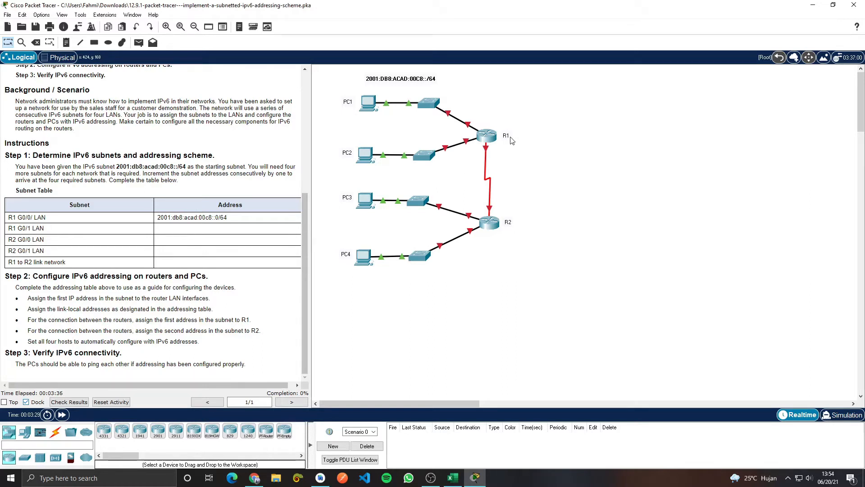
click(495, 141)
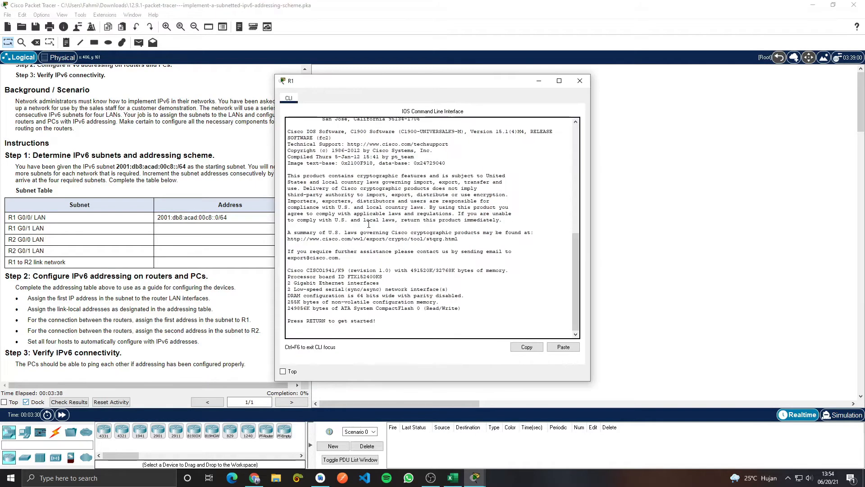
key(Return)
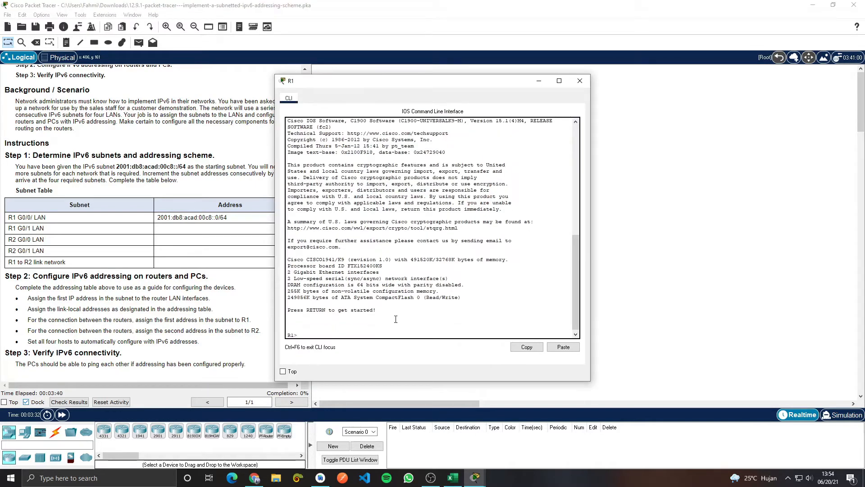
text(enab)
key(Tab)
key(Return)
text(confi)
key(Tab)
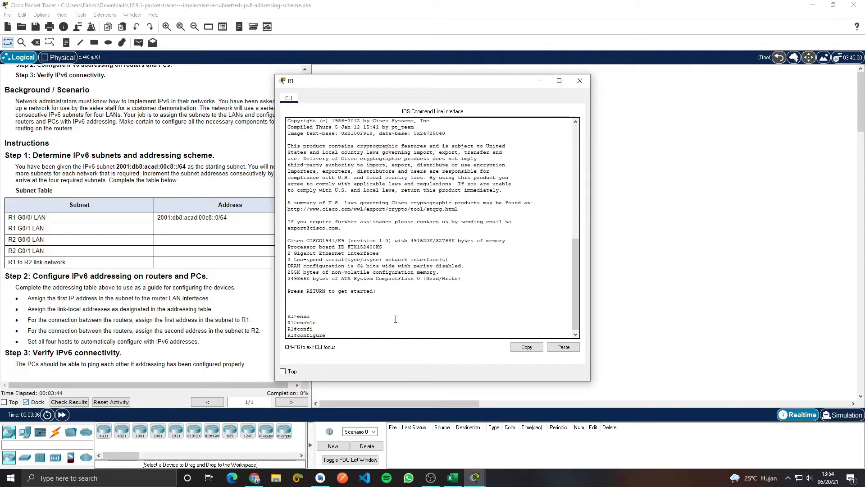
text(ter)
key(Tab)
key(Return)
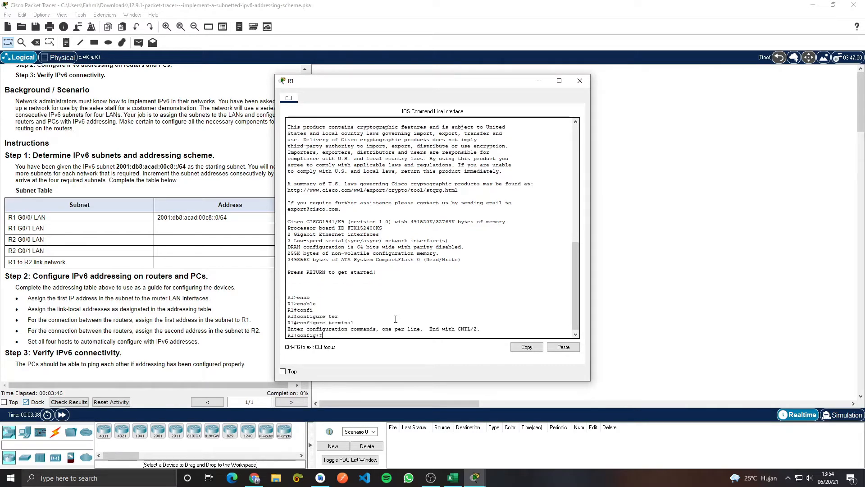
Step: Enable IPv6 routing on R1 with the ipv6 unicast-routing command
text(ipv)
key(Tab)
text(uni)
key(Tab)
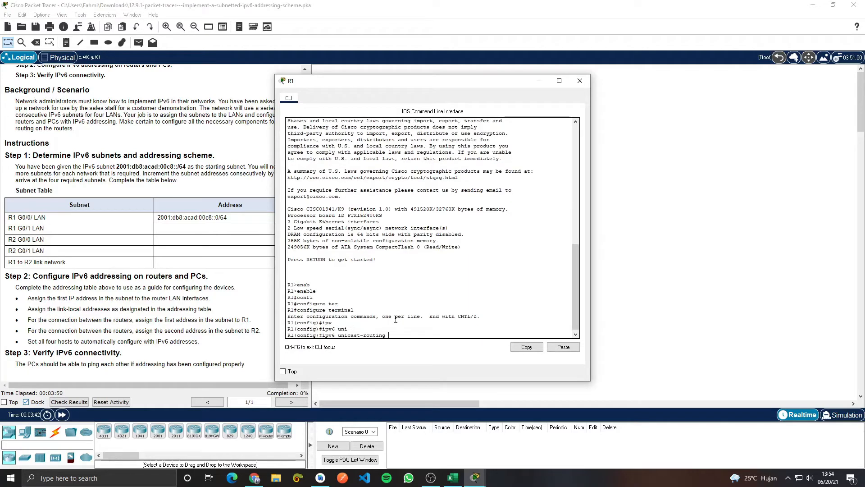
key(Return)
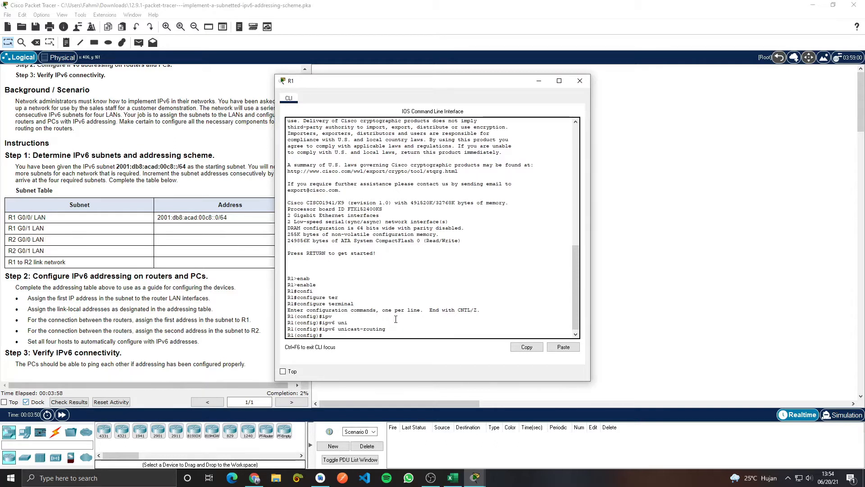
Step: Enter interface configuration mode for GigabitEthernet 0/0 on R1
text(inte)
key(Tab)
text(gi)
key(Tab)
text(0/)
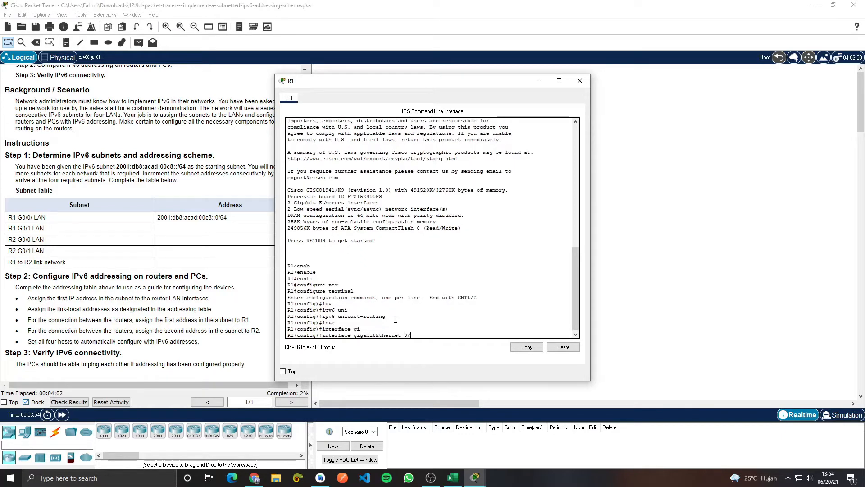
text(0)
key(Return)
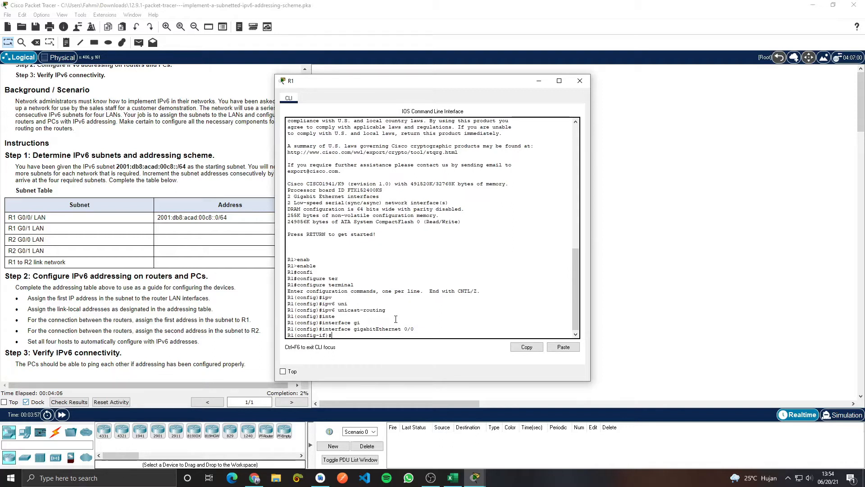
Step: Assign the IPv6 address 2001:db8:acad:c8::1/64 to R1's GigabitEthernet 0/0 interface
text(ipv)
key(Tab)
text(ad)
key(Tab)
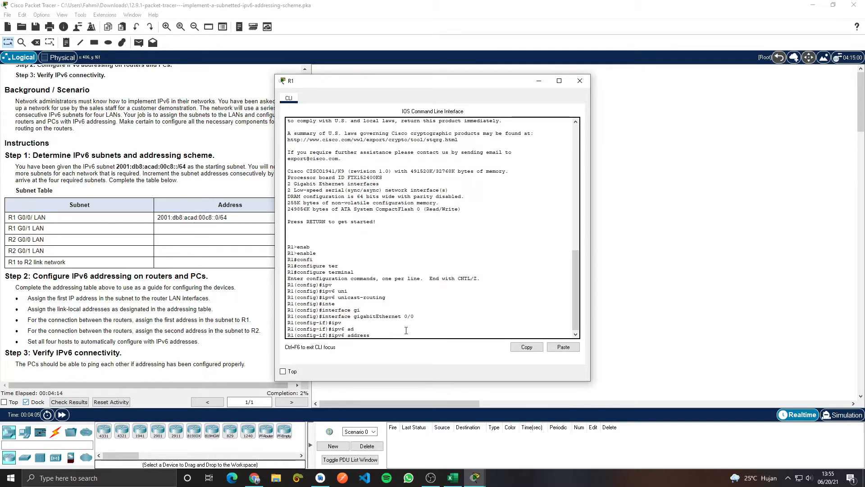
text(20)
text(01:db8)
text(:acad;)
text(00)
key(BackSpace)
key(BackSpace)
key(BackSpace)
text(c8::0/)
key(BackSpace)
key(BackSpace)
key(Return)
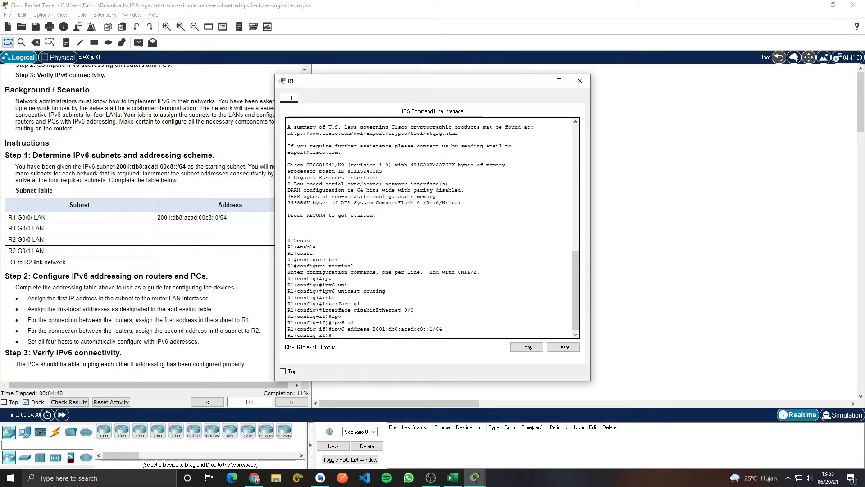
Step: Bring up R1's GigabitEthernet 0/0 with no shutdown and exit to global configuration mode
text(no sh)
key(Tab)
key(Return)
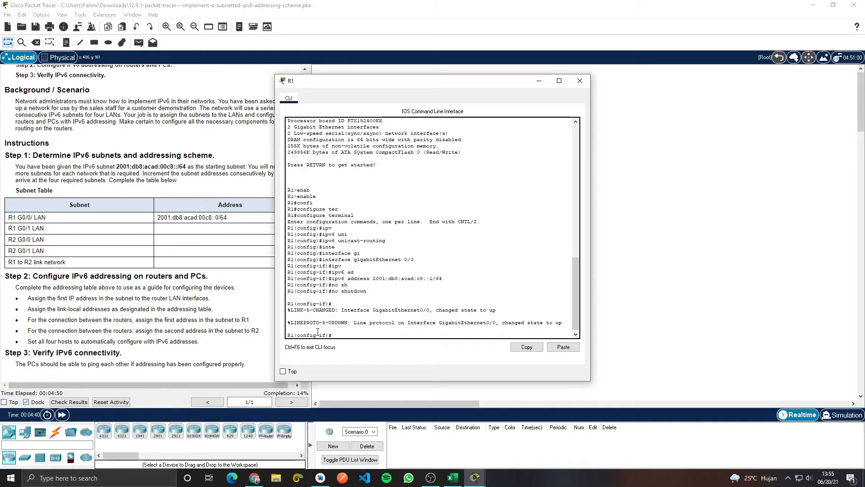
key(Return)
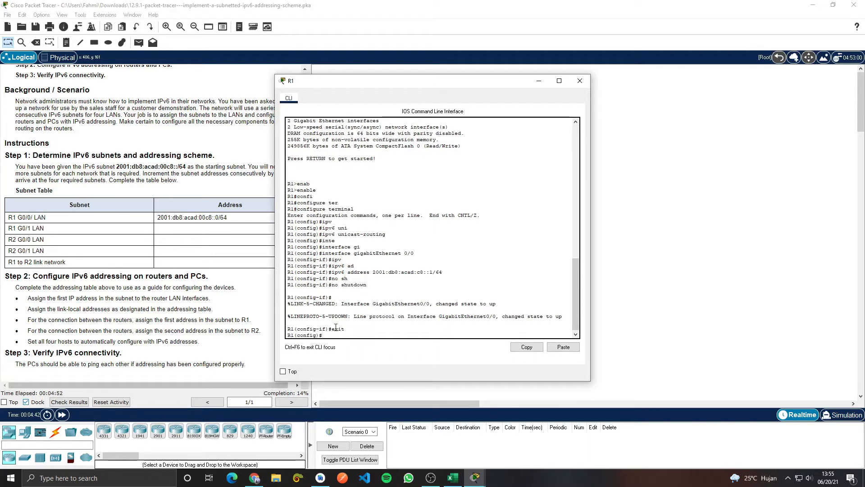
Step: Enter interface configuration mode for GigabitEthernet 0/1 on R1
text(inter)
key(Tab)
text(gi)
key(Tab)
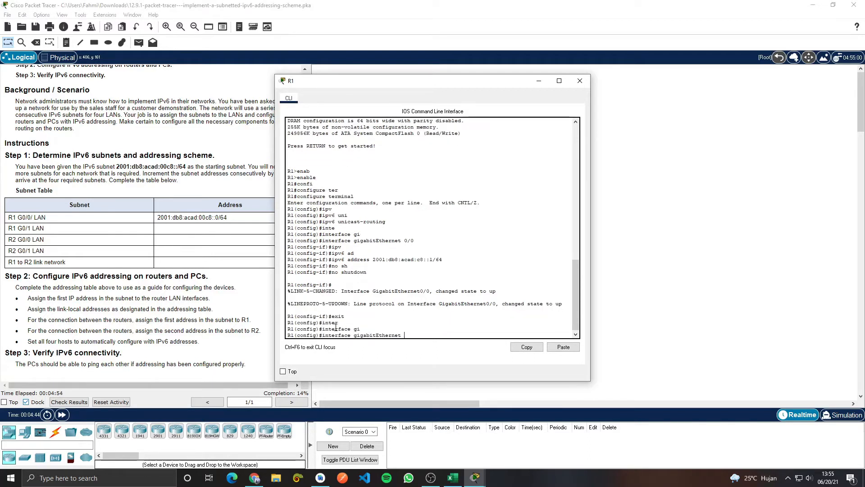
text(0/1)
key(Return)
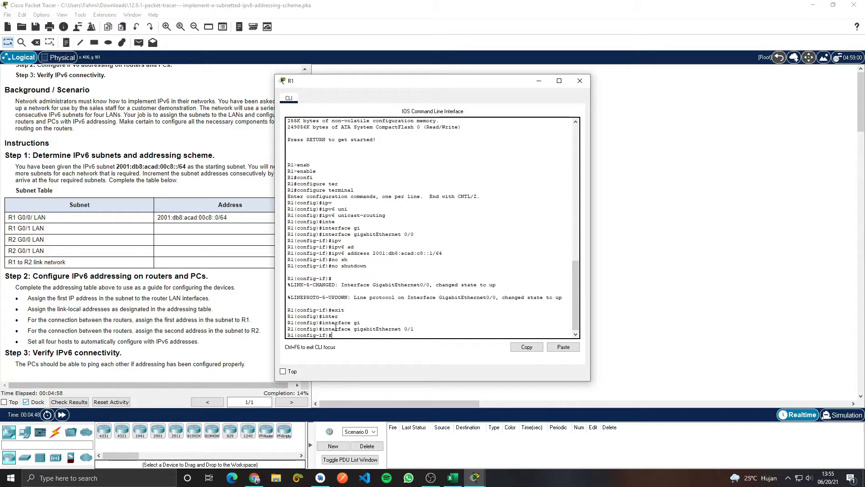
Step: Assign the IPv6 address 2001:db8:acad:c9::1/64 to R1's GigabitEthernet 0/1 interface
text(ipv)
key(Tab)
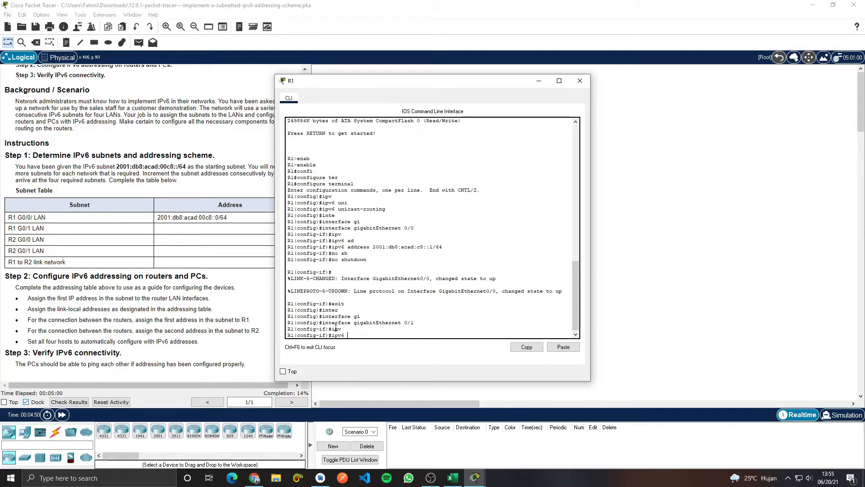
text(ad)
key(Tab)
text(2001:)
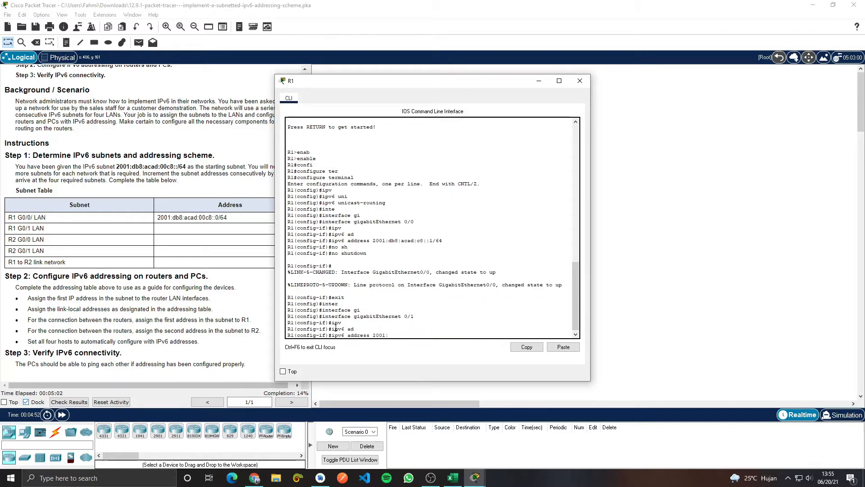
text(db8:acad:c9::1/64)
key(Return)
Step: Bring up R1's GigabitEthernet 0/1 with no shutdown and exit to global configuration mode
text(no )
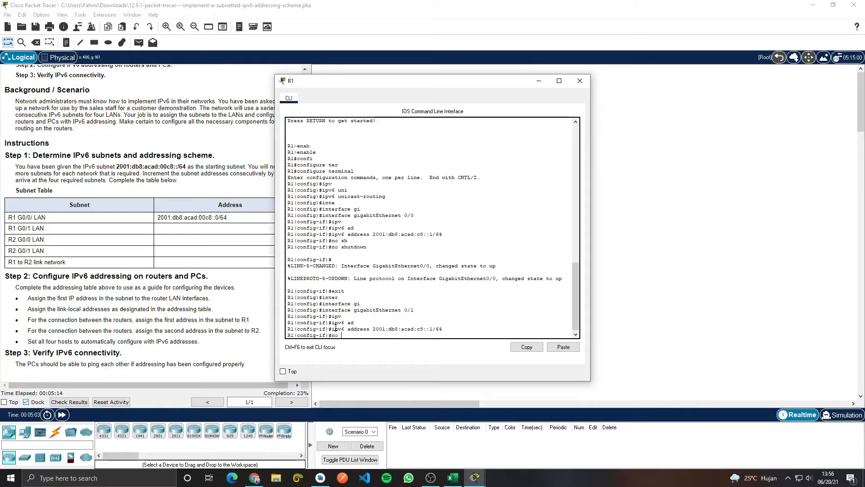
text(shu)
key(Tab)
key(Return)
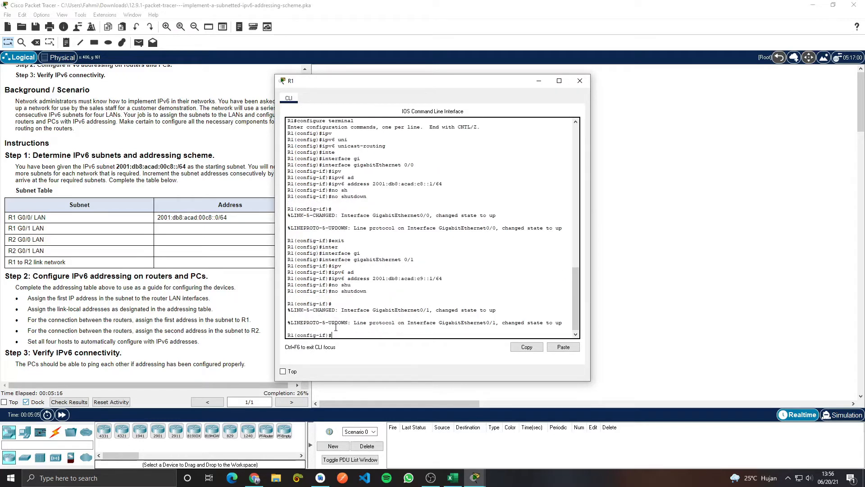
text(exit)
key(Return)
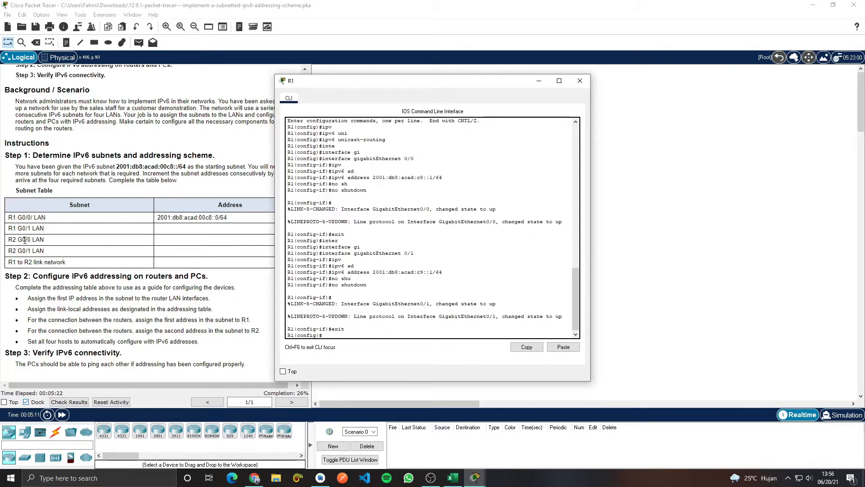
Step: Close R1's console and start a command-line session on router R2
click(580, 81)
click(497, 228)
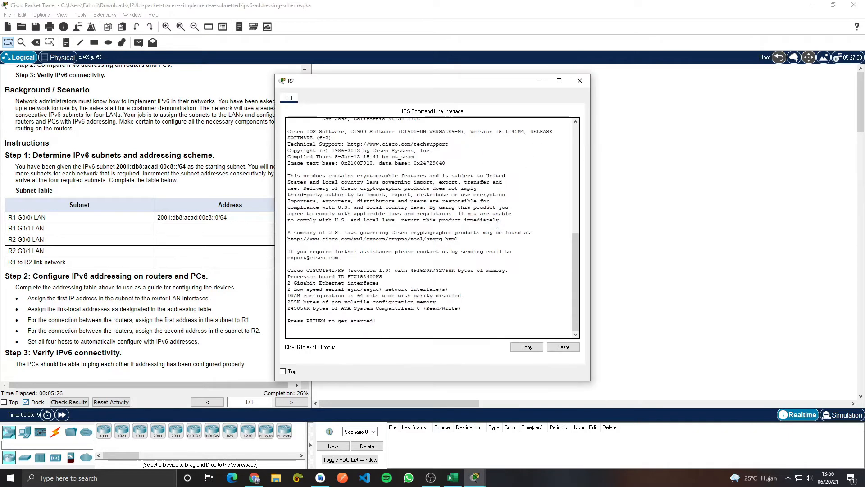
key(Return)
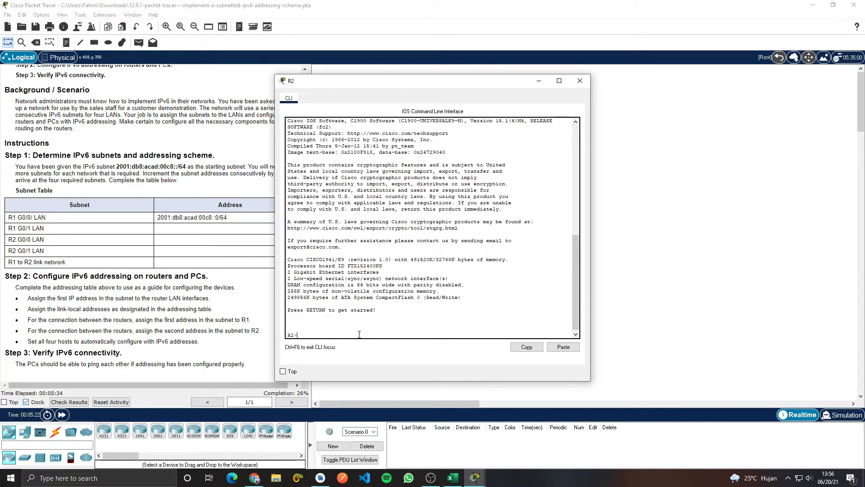
Step: Enter privileged EXEC mode on R2 with enable and go into global configuration mode with configure terminal
text(enab)
key(Tab)
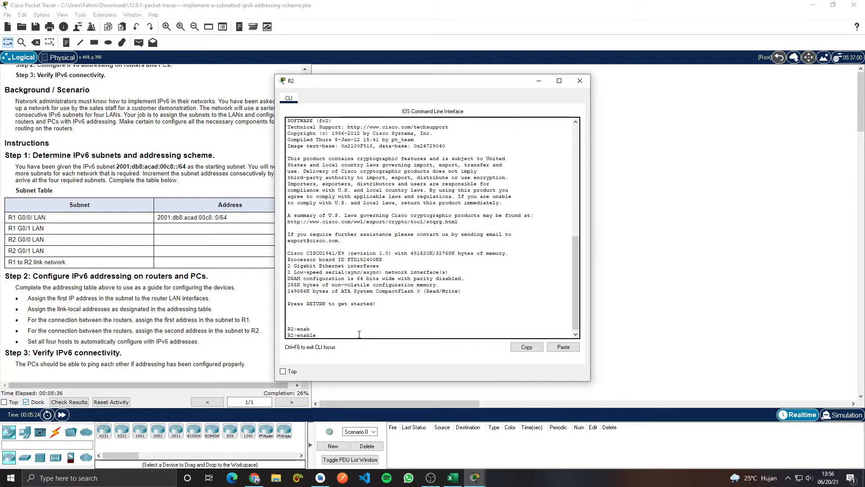
key(Return)
text(confi)
key(Tab)
text(ter)
key(Tab)
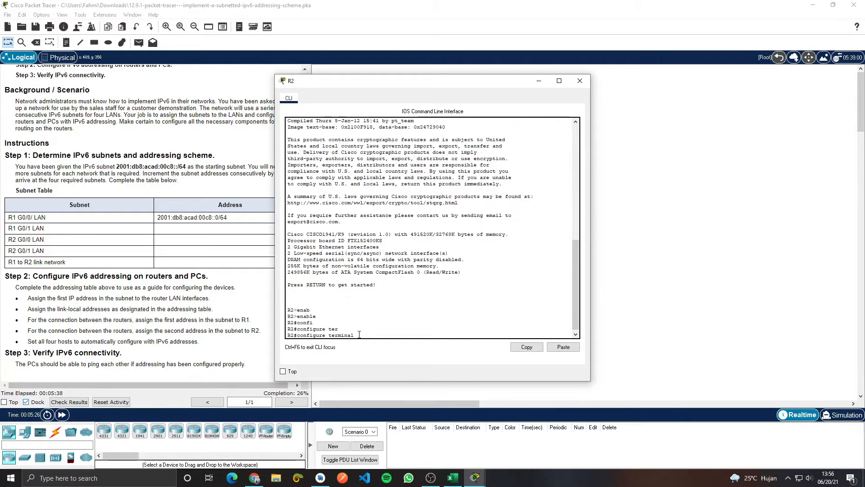
key(Return)
key(Return)
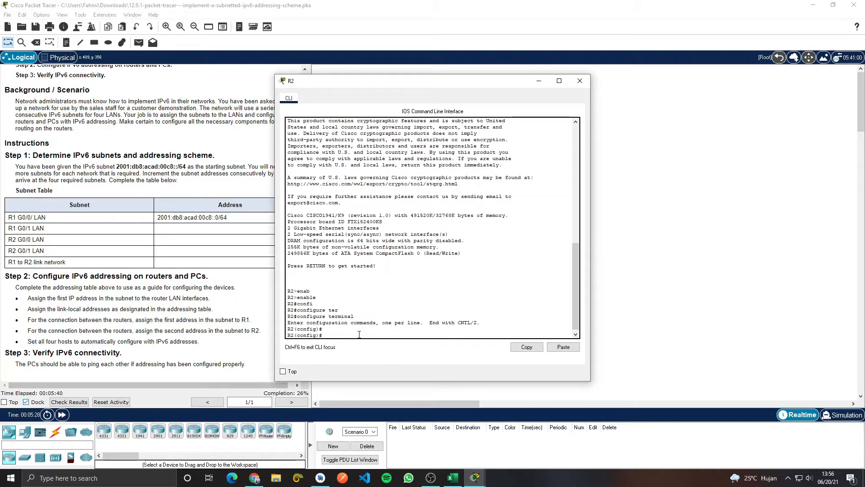
text(inter)
key(Tab)
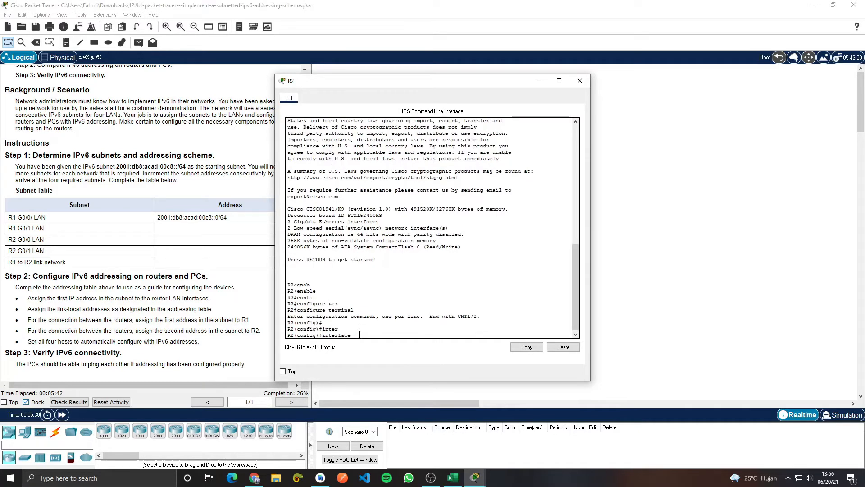
key(BackSpace)
key(BackSpace)
key(BackSpace)
key(BackSpace)
key(BackSpace)
key(BackSpace)
key(BackSpace)
key(BackSpace)
key(BackSpace)
key(BackSpace)
text(pib)
key(BackSpace)
key(BackSpace)
Step: Enable IPv6 routing on R2 with the ipv6 unicast-routing command
text(ipv)
key(Tab)
text(uni)
key(Tab)
key(Return)
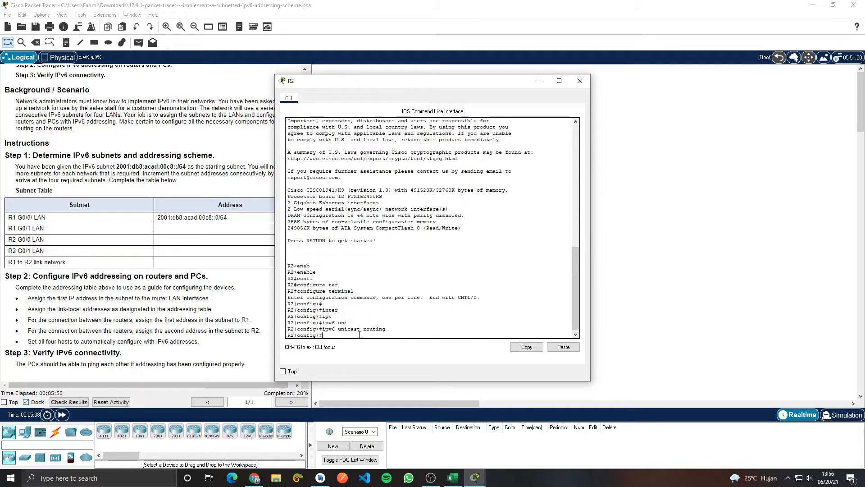
Step: Enter interface configuration mode for GigabitEthernet 0/0 on R2
text(inter)
key(Tab)
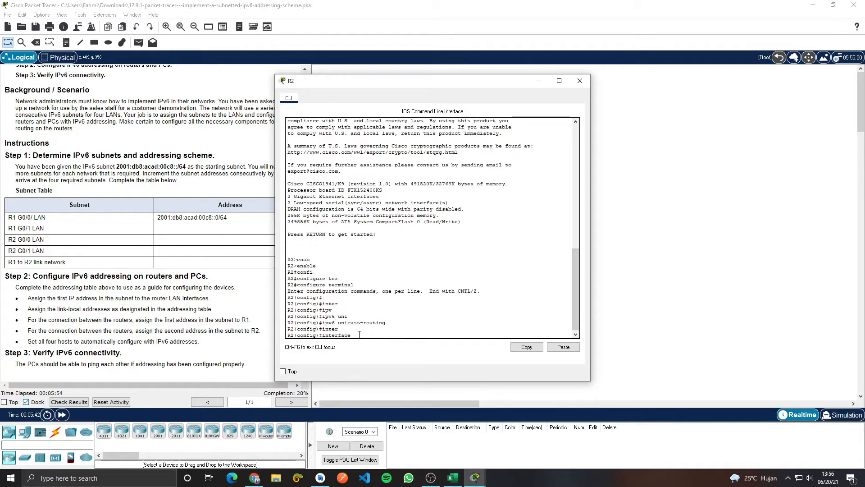
text(gig)
key(Tab)
text(0/)
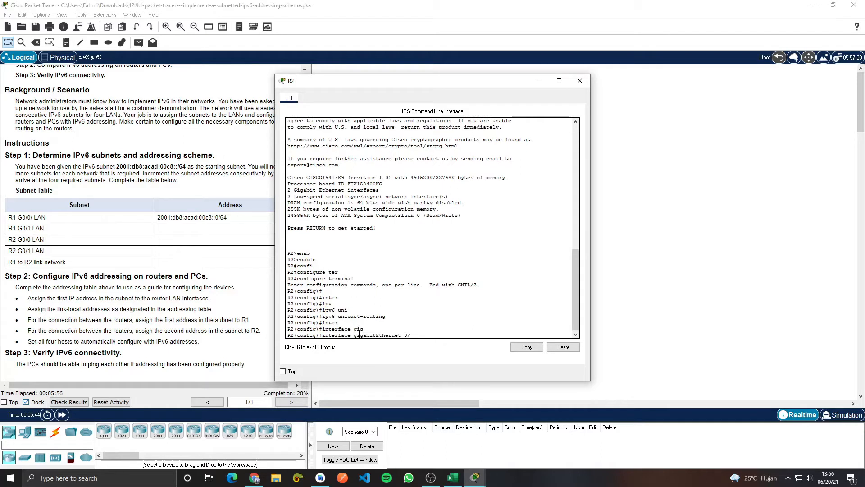
text(0)
key(Return)
Step: Assign the IPv6 address 2001:db8:acad:ca::1/64 to R2's GigabitEthernet 0/0 interface
text(ip)
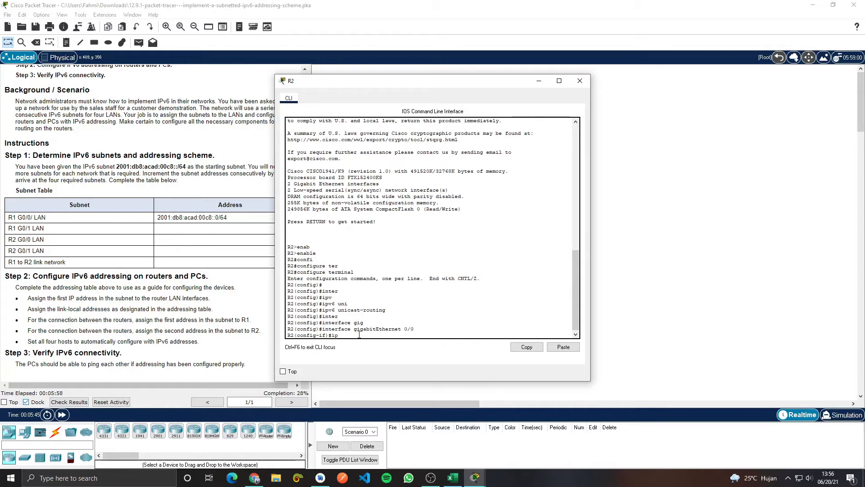
text(v)
key(Tab)
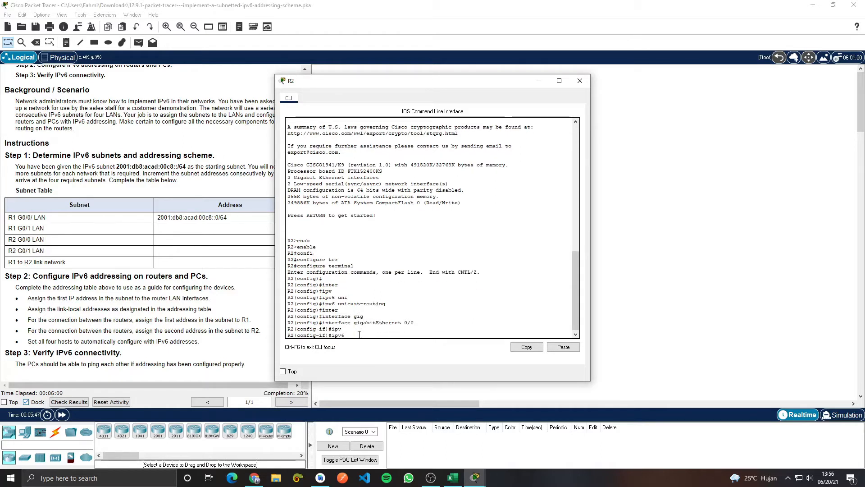
text(ad)
key(Tab)
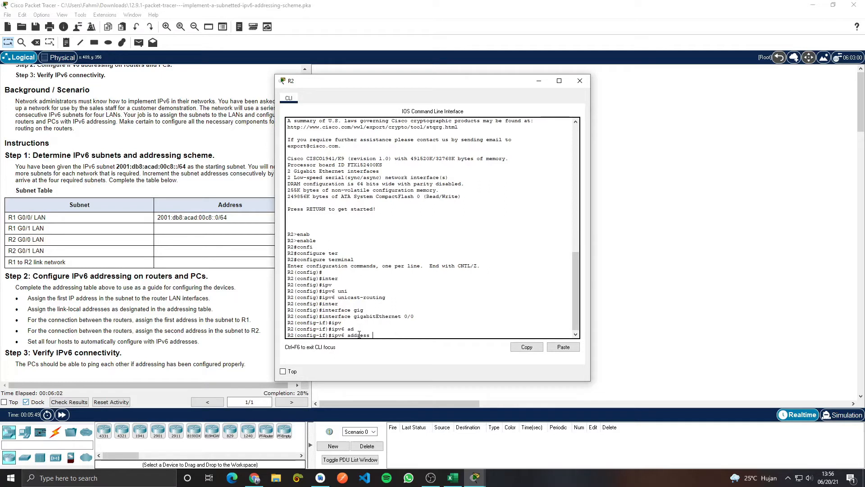
text(20)
text(01:db8:acad)
text(:ca)
key(BackSpace)
key(BackSpace)
text(00ca)
key(BackSpace)
key(BackSpace)
text(ca::1/64)
key(Return)
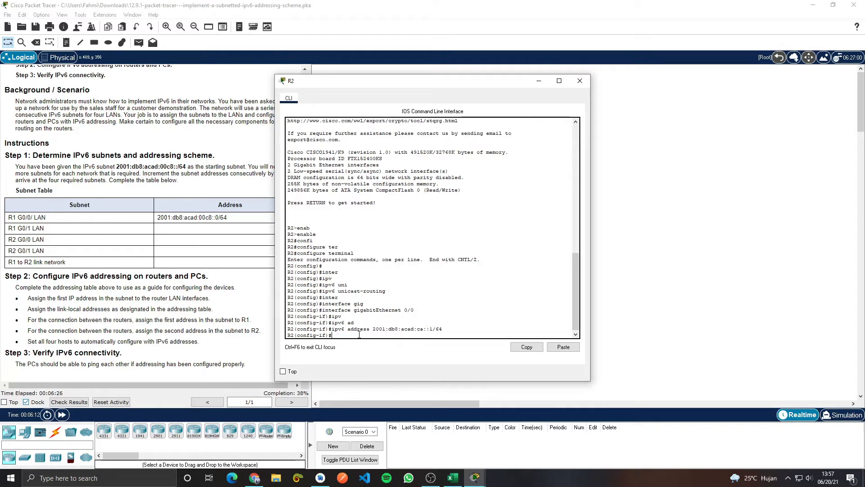
Step: Bring up R2's GigabitEthernet 0/0 with no shutdown and exit to global configuration mode
text(no shu)
key(Tab)
key(Return)
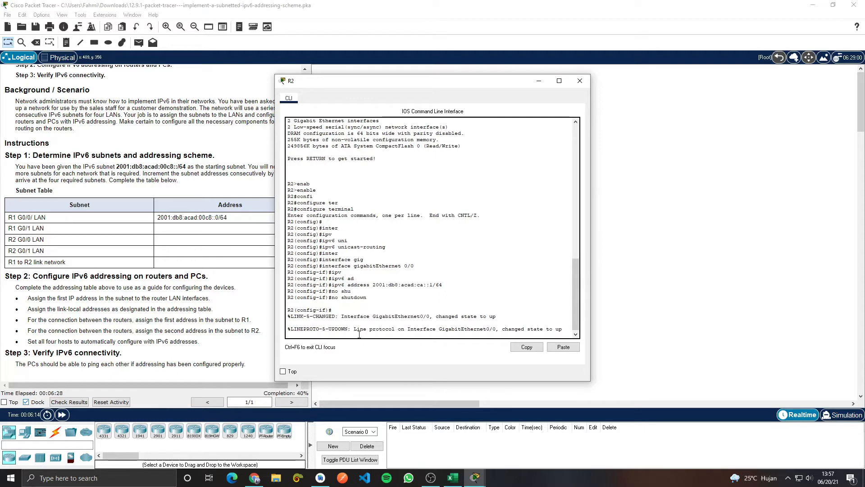
key(Return)
text(exit)
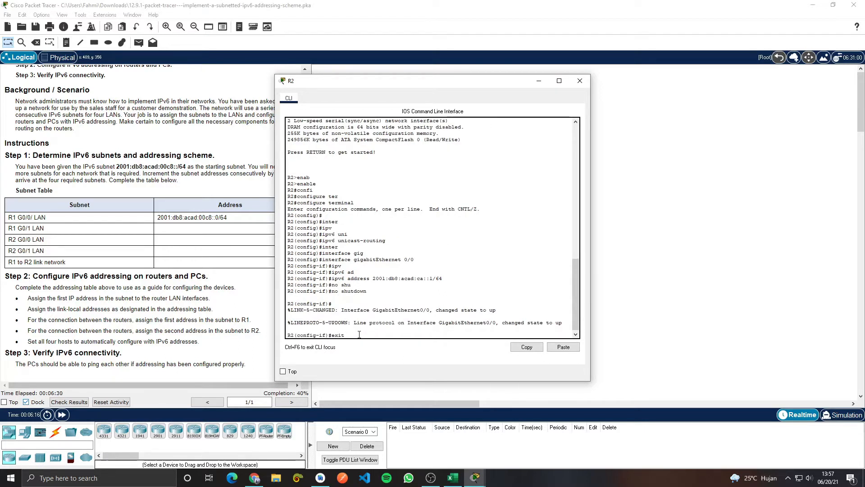
key(Return)
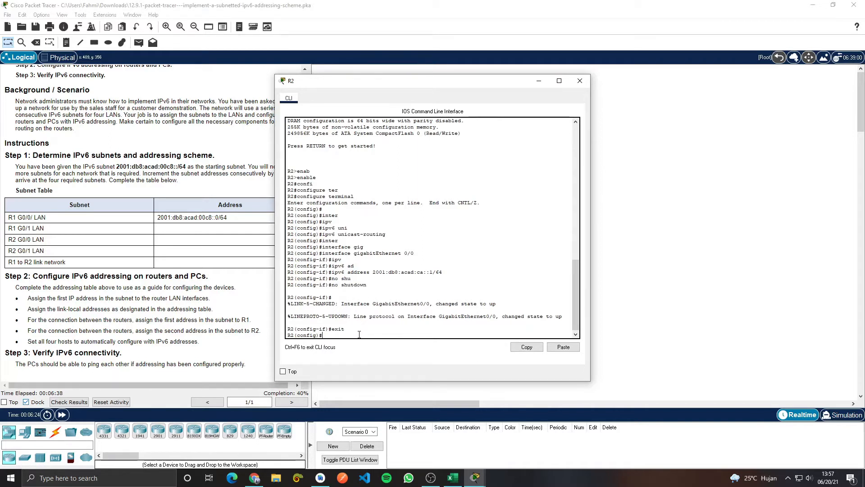
Step: Enter interface configuration mode for GigabitEthernet 0/1 on R2
text(inter)
key(Tab)
text(gig)
key(Tab)
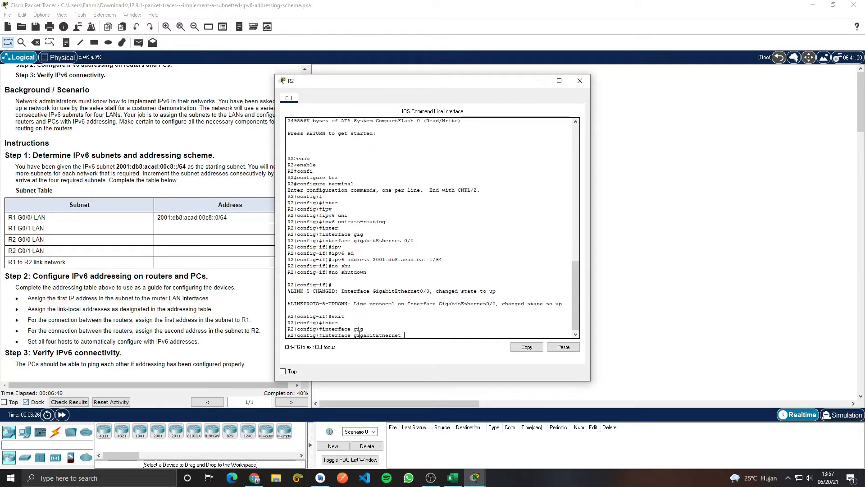
text(0/1)
key(Return)
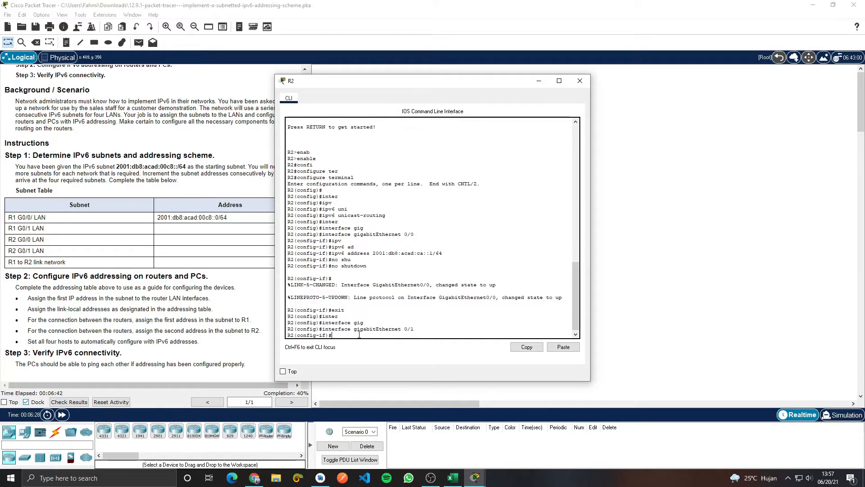
Step: Assign the IPv6 address 2001:db8:acad:cb::1/64 to R2's GigabitEthernet 0/1 interface, checking the R2 G0/1 LAN subnet in the Excel subnet table
text(ipv)
key(Tab)
text(ad)
key(Tab)
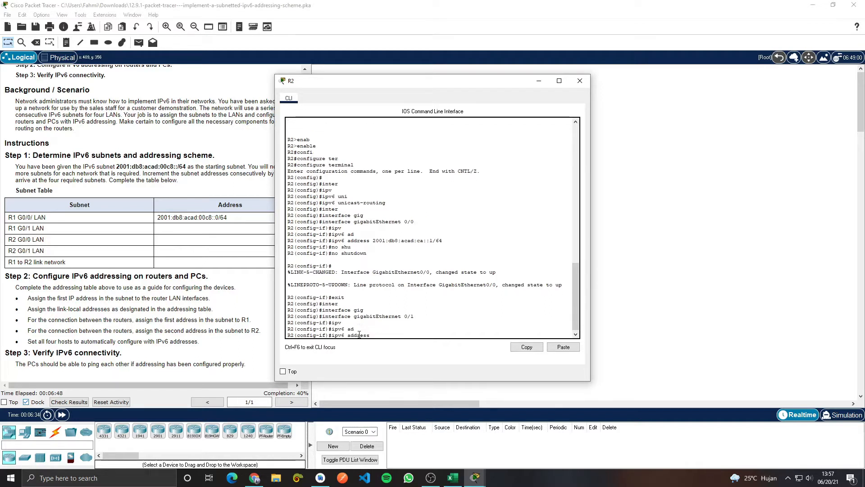
text(2001:)
key(alt+Tab)
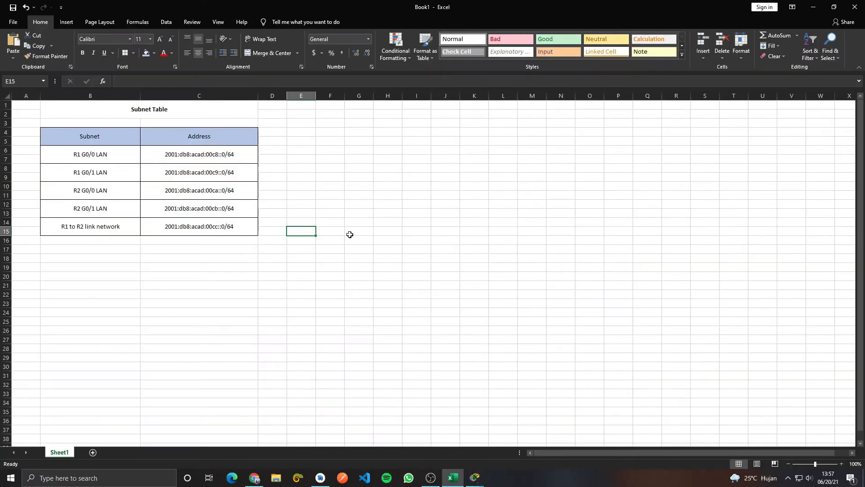
click(192, 211)
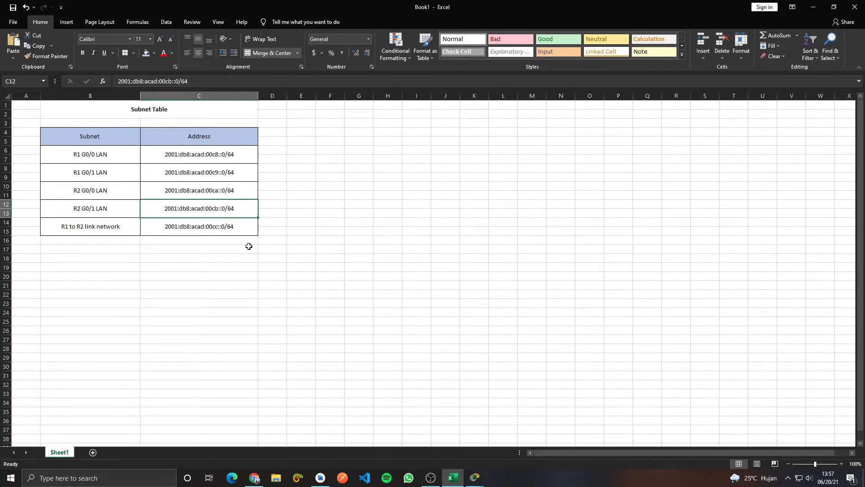
key(alt+Tab)
text(db)
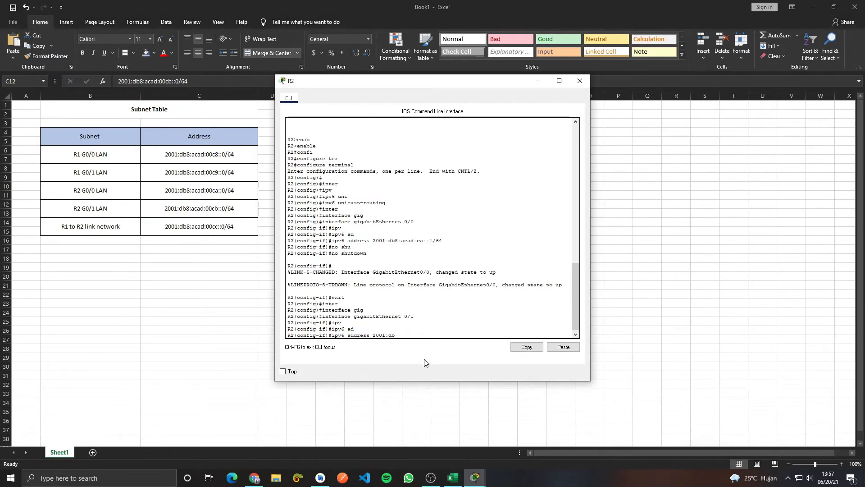
text(8:acad:cb::1/64)
key(Return)
Step: Bring up R2's GigabitEthernet 0/1 interface with no shutdown
text(no shu)
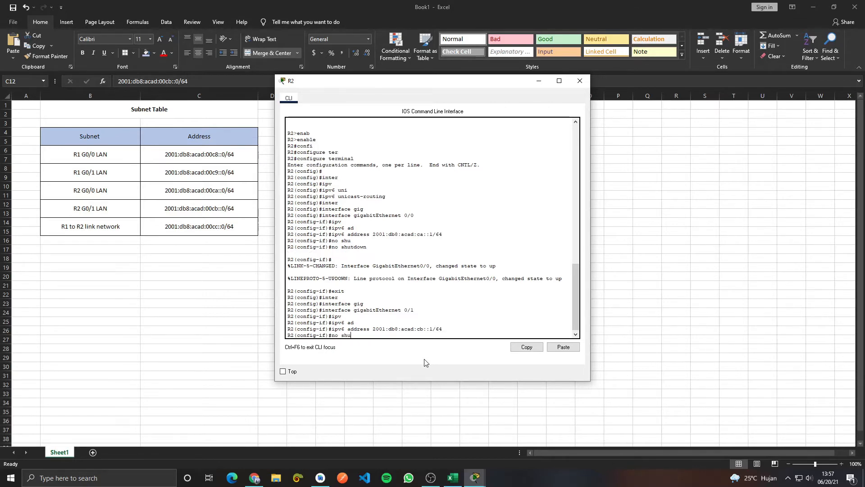
key(Tab)
key(Return)
key(Return)
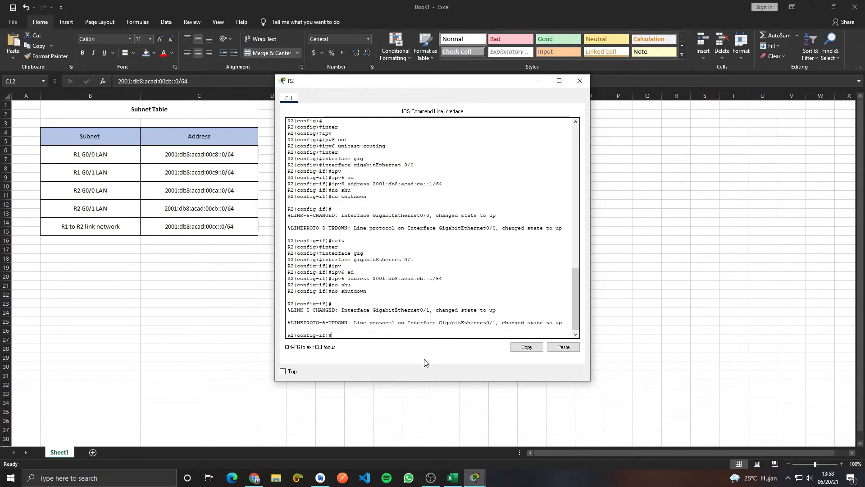
Step: Return to the Packet Tracer main window and review the Step 2 instruction about assigning link-local addresses
click(473, 478)
click(463, 441)
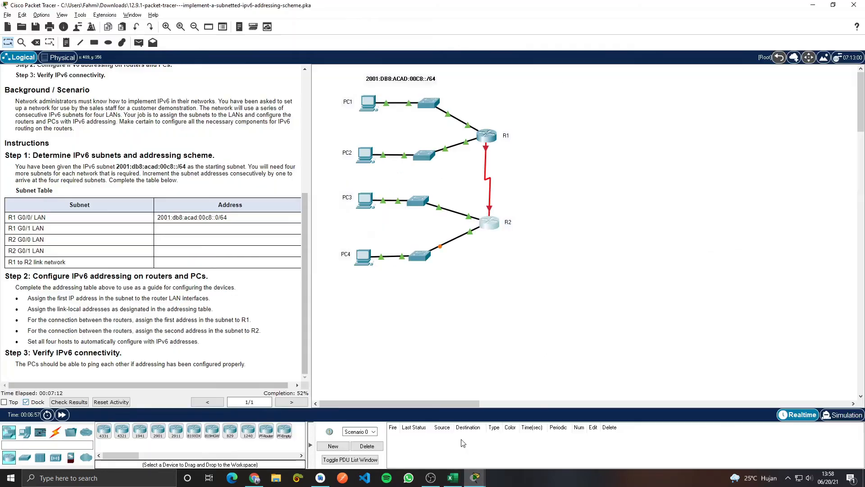
click(474, 477)
click(518, 439)
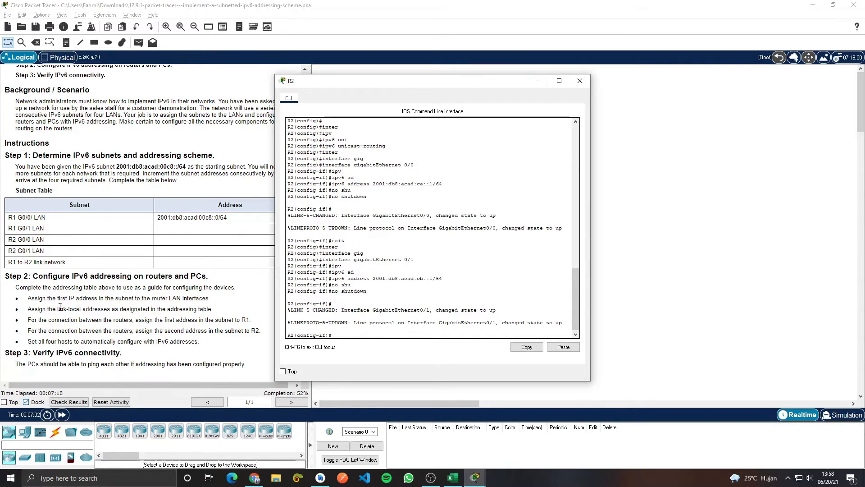
click(41, 312)
drag(28, 311, 112, 310)
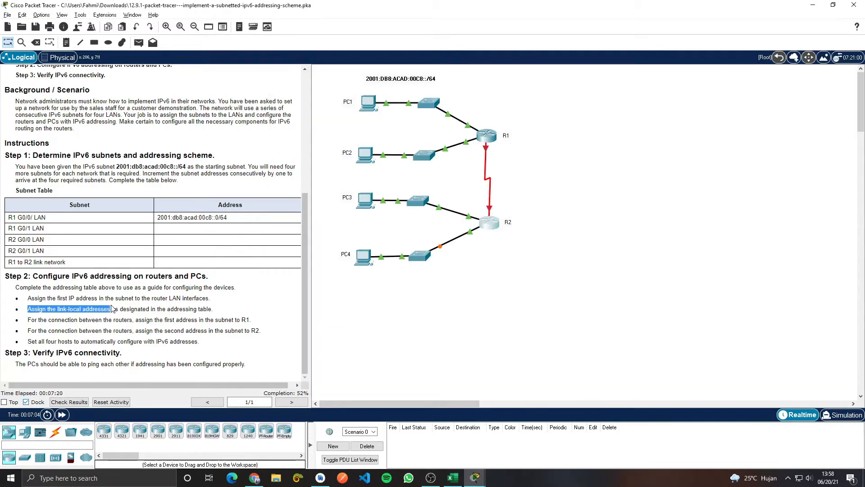
click(178, 303)
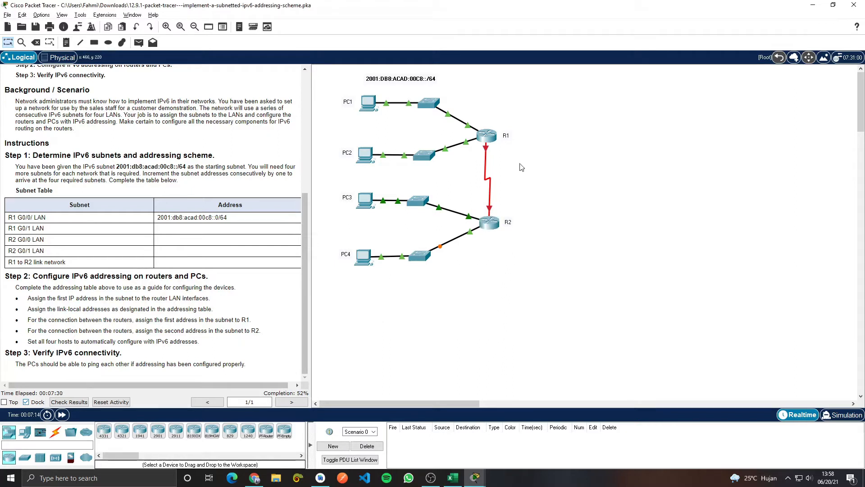
Step: Open R1's command line and enter interface configuration mode for GigabitEthernet 0/0
click(488, 136)
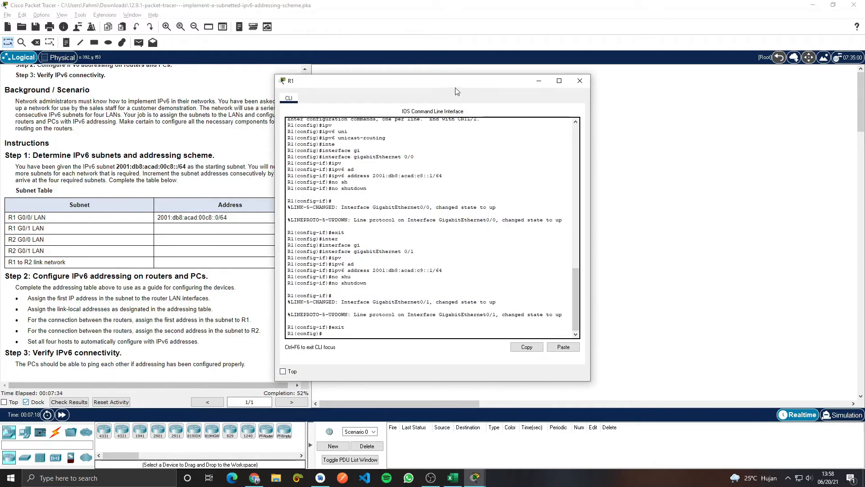
drag(447, 85, 445, 73)
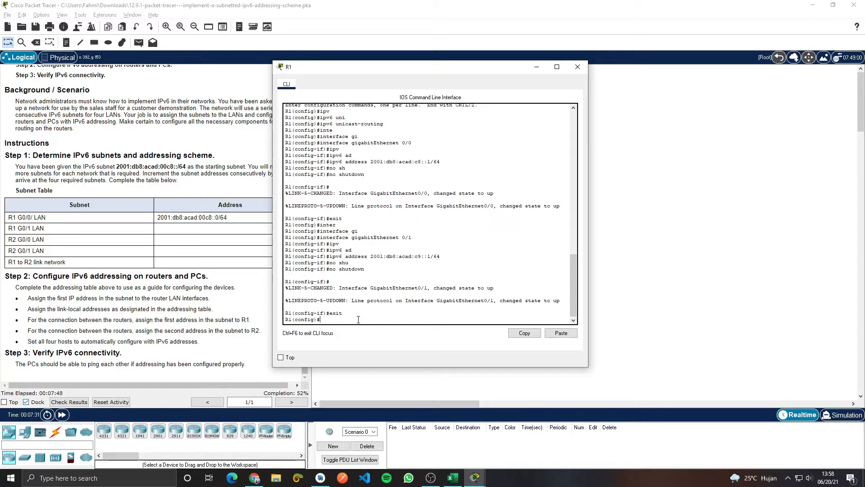
text(inter)
key(Tab)
text(gig)
key(Tab)
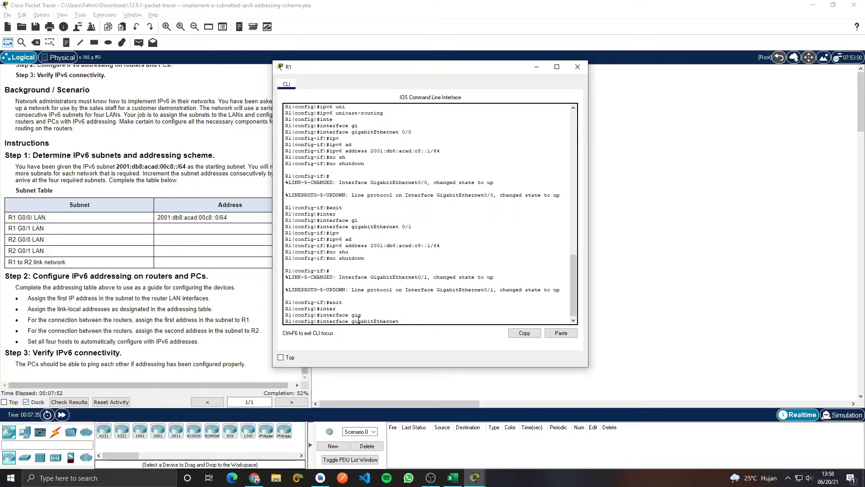
text(0/0)
key(Return)
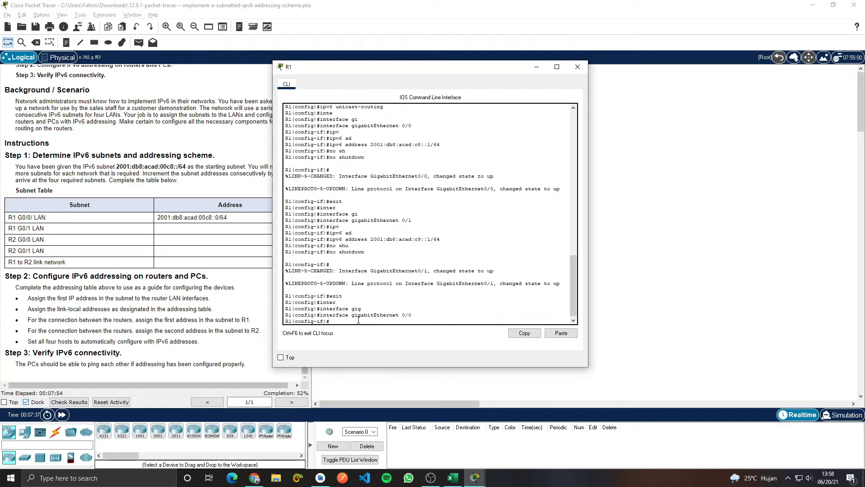
Step: Assign the link-local IPv6 address fe80::1 to R1's GigabitEthernet 0/0 interface
text(ipv)
key(Tab)
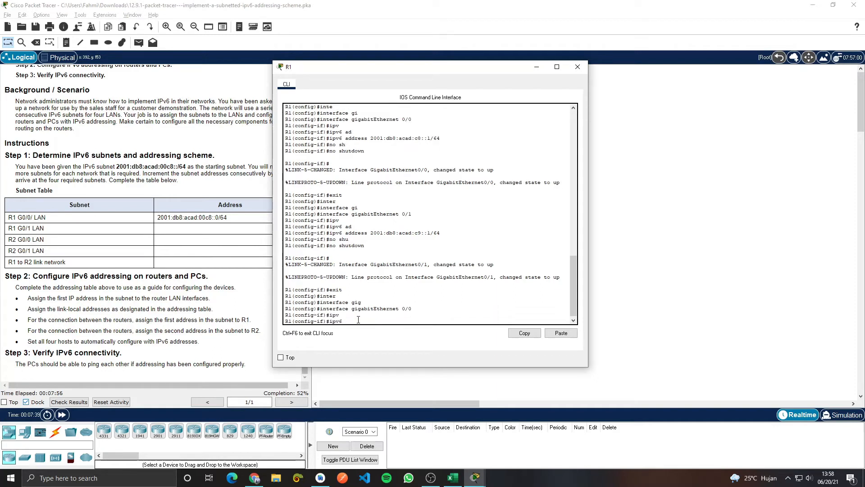
text(sf)
key(Tab)
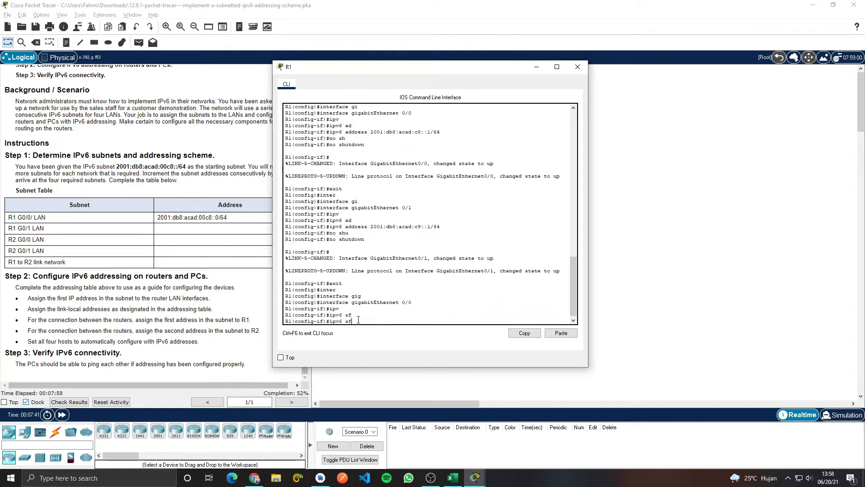
text(fe)
key(BackSpace)
key(BackSpace)
key(BackSpace)
key(BackSpace)
text(ad)
key(Tab)
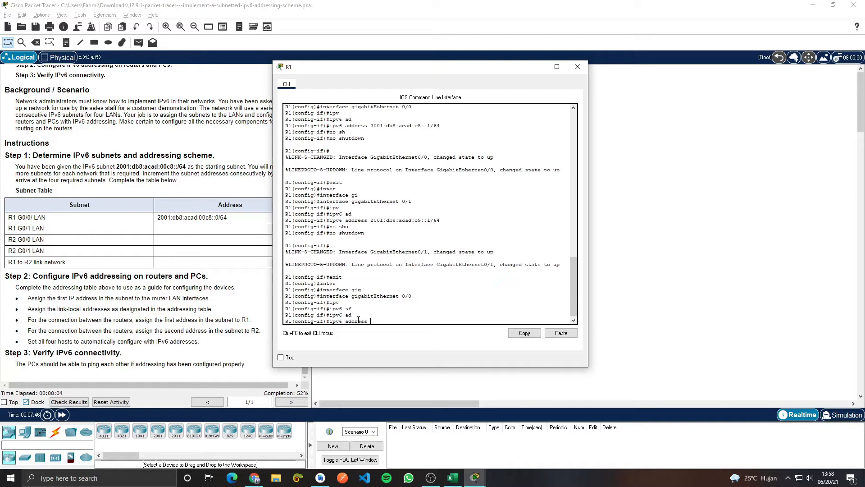
text(fe80::1 link)
key(Tab)
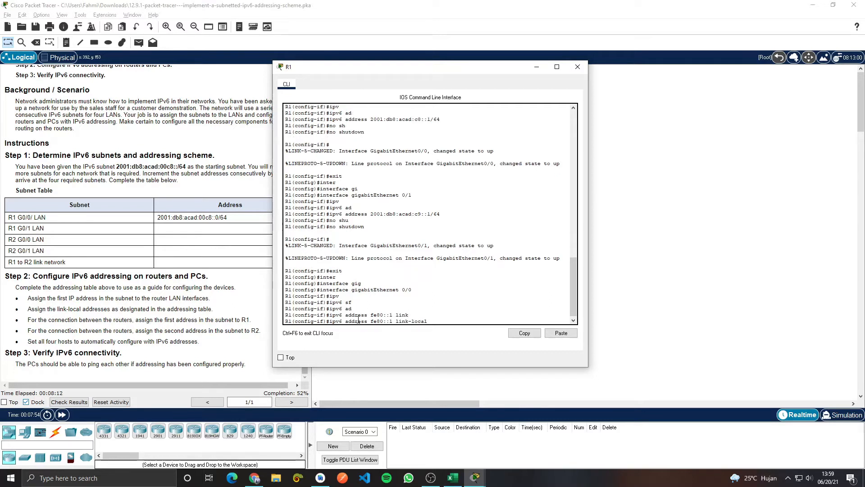
key(Return)
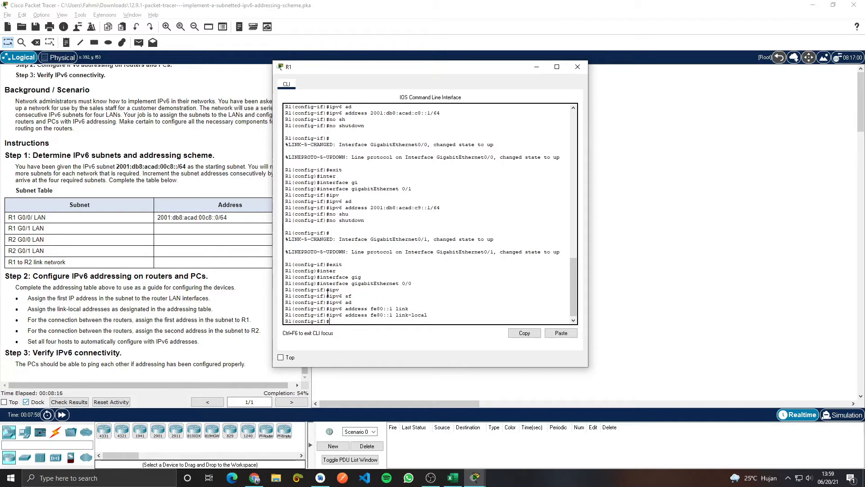
Step: Apply no shutdown to R1's GigabitEthernet 0/0 interface and exit to global configuration mode
text(e)
key(BackSpace)
text(no shu)
key(Tab)
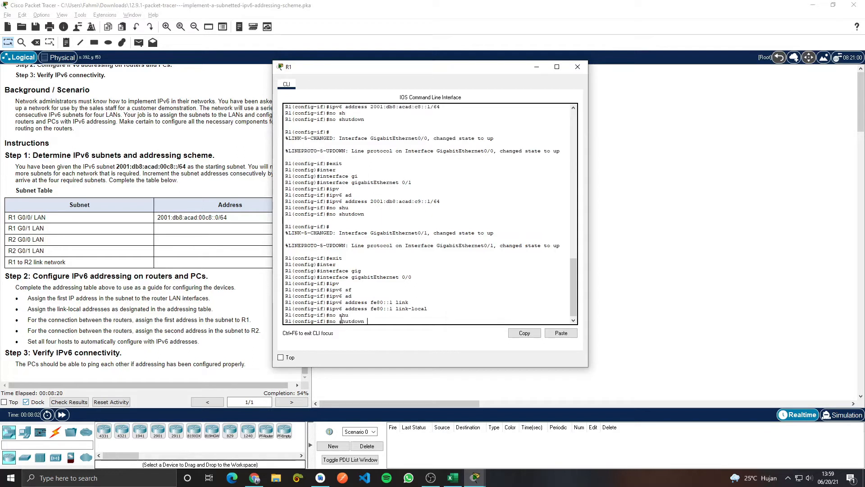
key(Return)
text(exit)
key(Return)
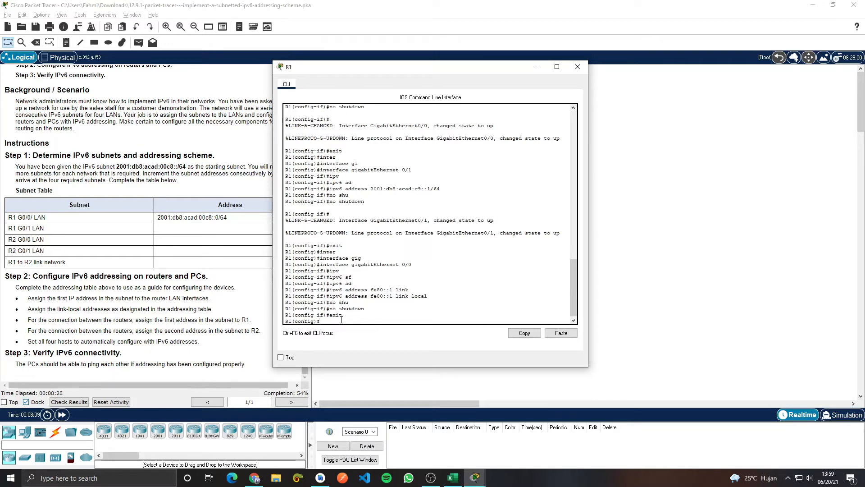
Step: Enter interface configuration mode for GigabitEthernet 0/1 on R1
text(inte)
key(Tab)
text(gig)
key(Tab)
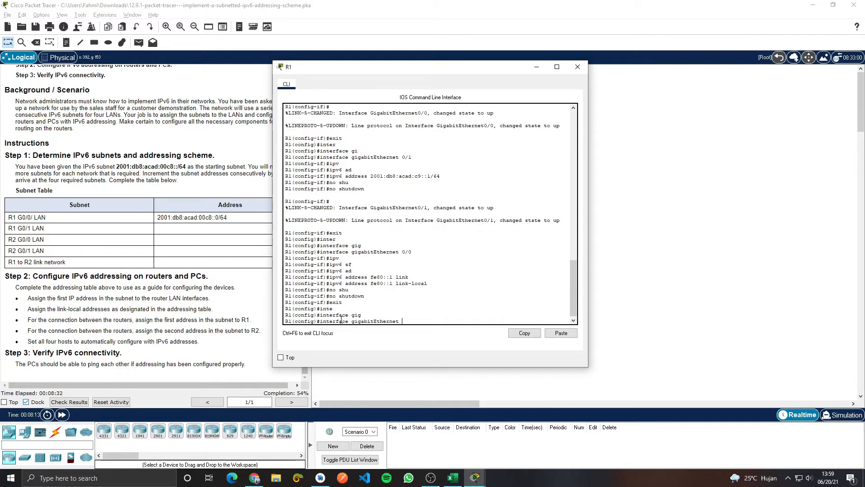
text(0/1)
key(Return)
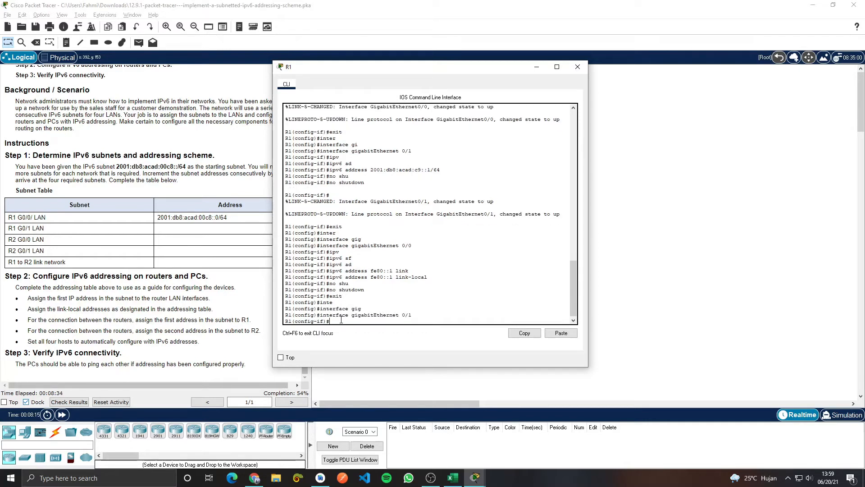
Step: Assign the link-local IPv6 address fe80::1 to R1's GigabitEthernet 0/1 interface
text(ipv)
key(Tab)
text(ad)
key(Tab)
text(fe80)
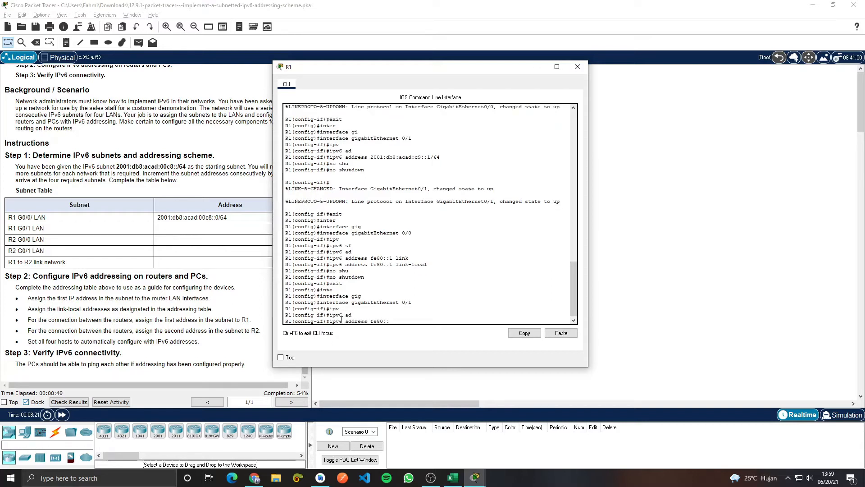
text(::1 link)
key(Tab)
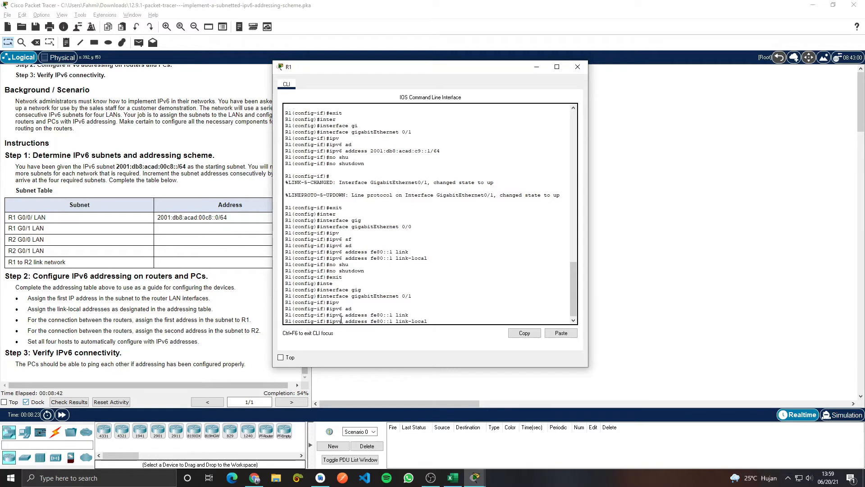
key(Return)
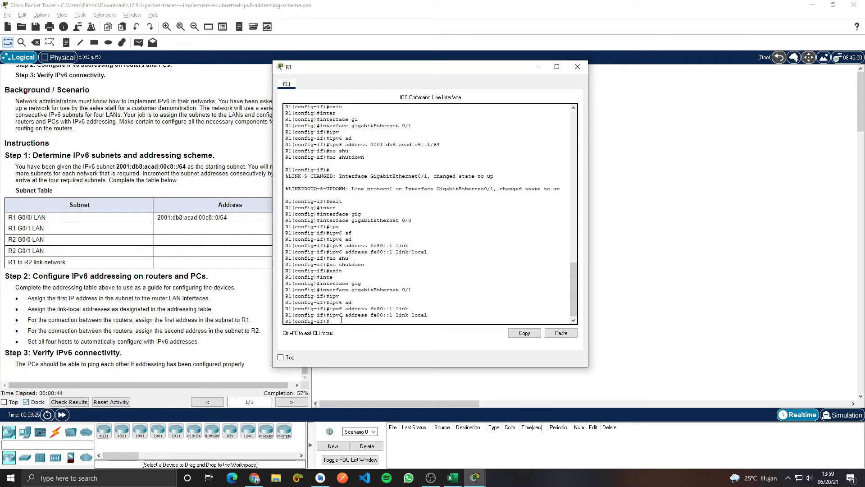
Step: Apply no shutdown to R1's GigabitEthernet 0/1 interface, then exit interface configuration and close R1's window
text(no shu)
key(Tab)
key(Return)
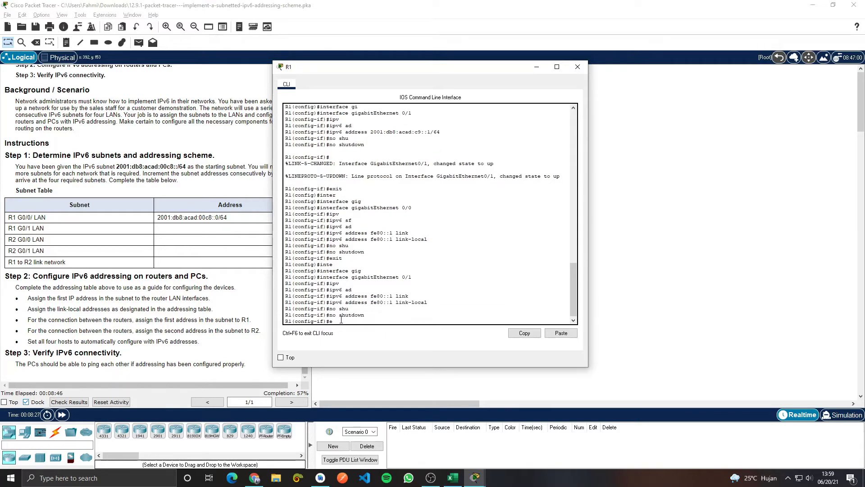
key(Return)
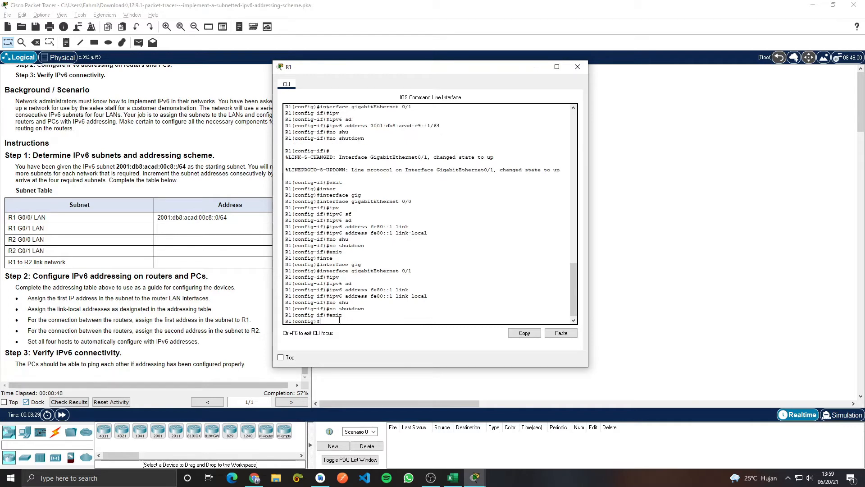
click(586, 69)
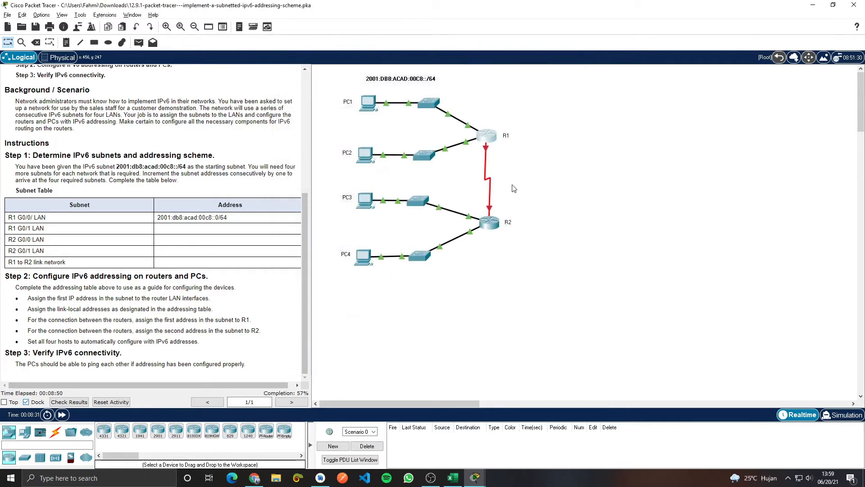
Step: Open R2's command line, exit the current interface and enter configuration mode for GigabitEthernet 0/0
click(490, 228)
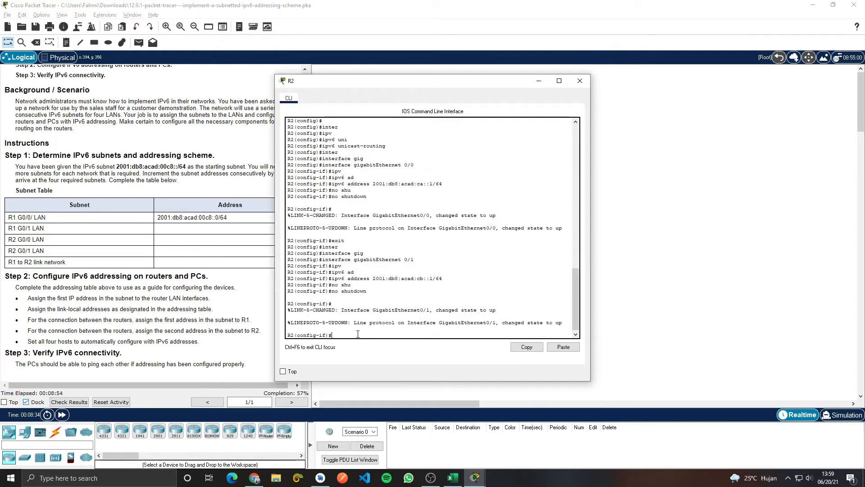
text(exit)
key(Return)
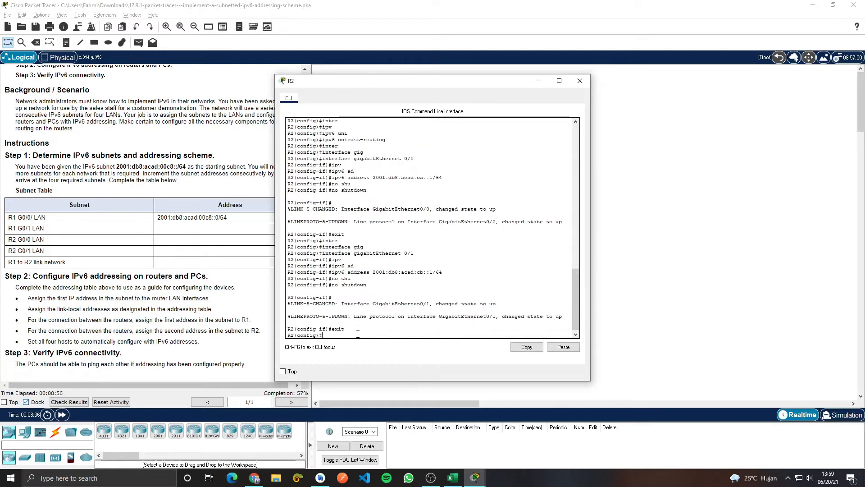
text(inter)
key(Tab)
text(gig)
key(Tab)
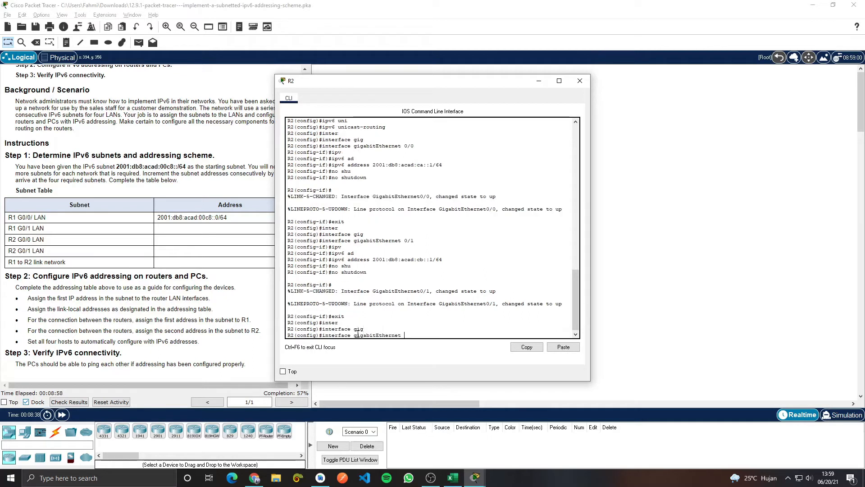
text(0/0)
key(Return)
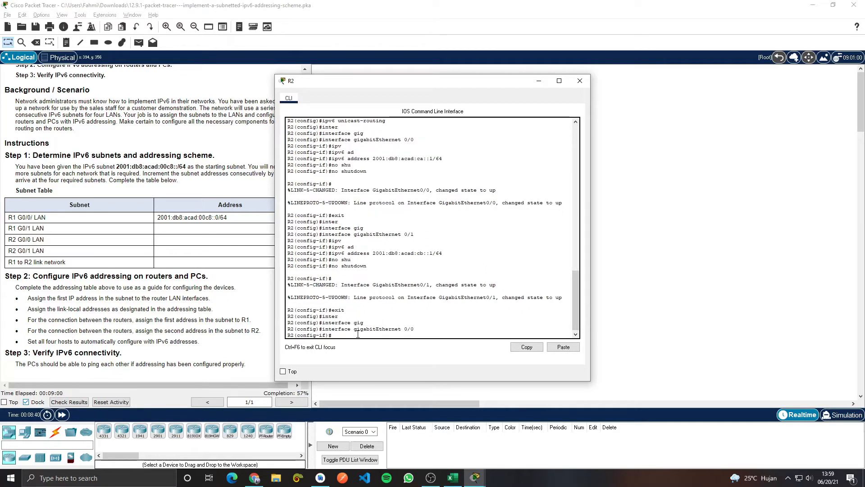
Step: Assign the link-local IPv6 address fe80::2 to R2's GigabitEthernet 0/0 interface
text(ipv)
key(Tab)
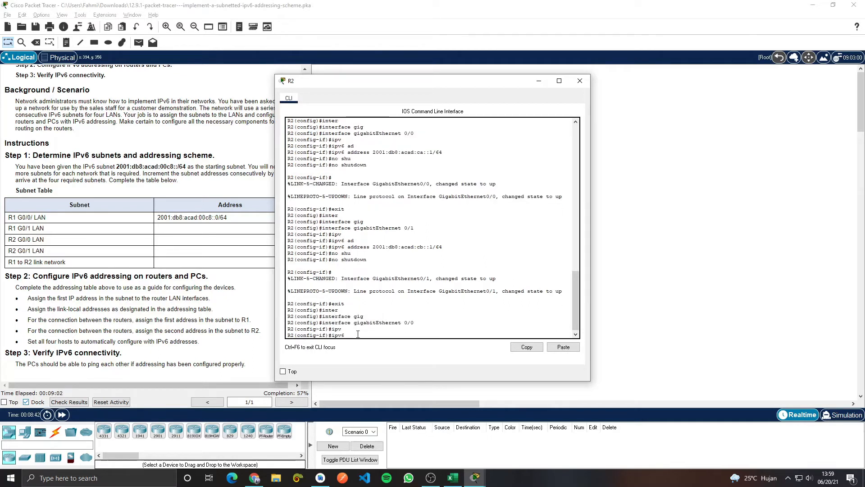
text(ad)
key(Tab)
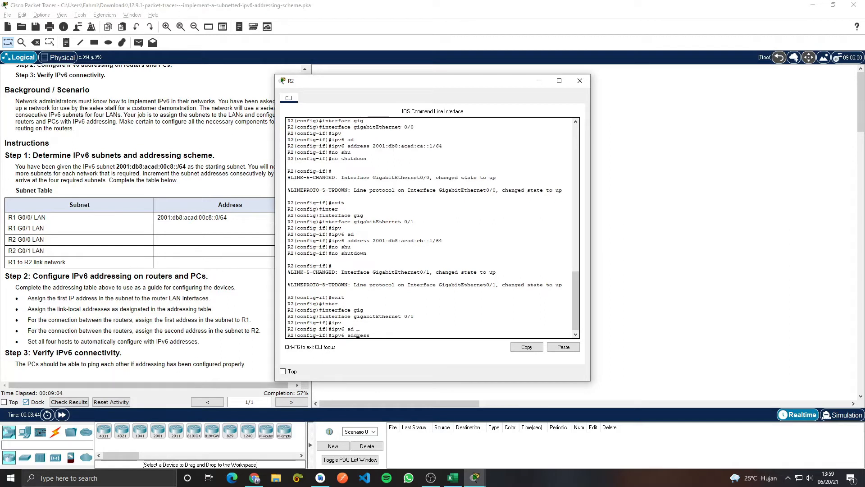
text(fe80::2 link)
key(Tab)
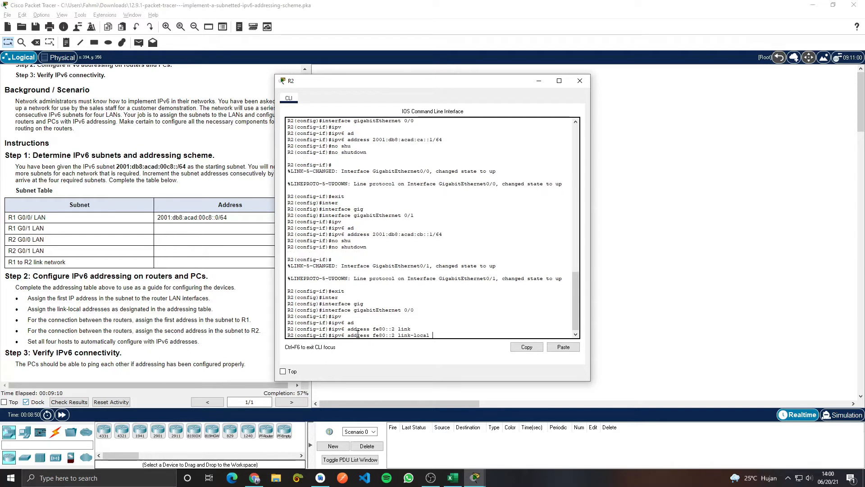
key(Return)
Step: Apply no shutdown to R2's GigabitEthernet 0/0 interface and exit to global configuration mode
text(no)
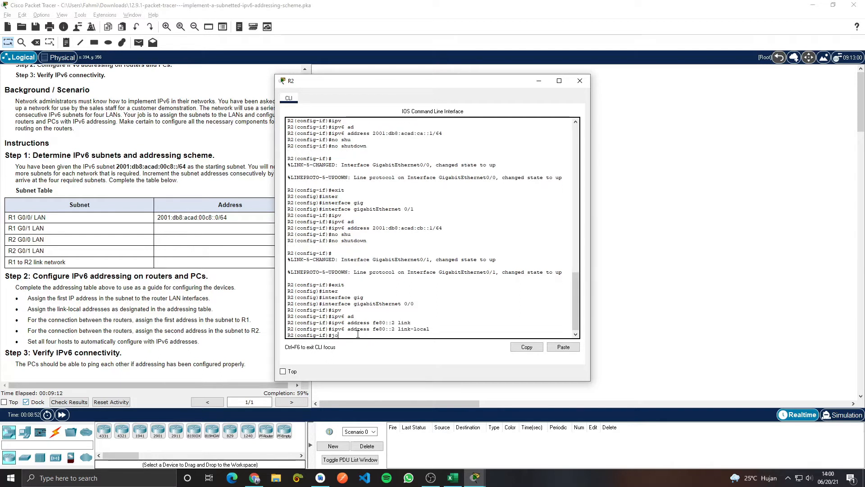
text( shu)
key(Tab)
key(Return)
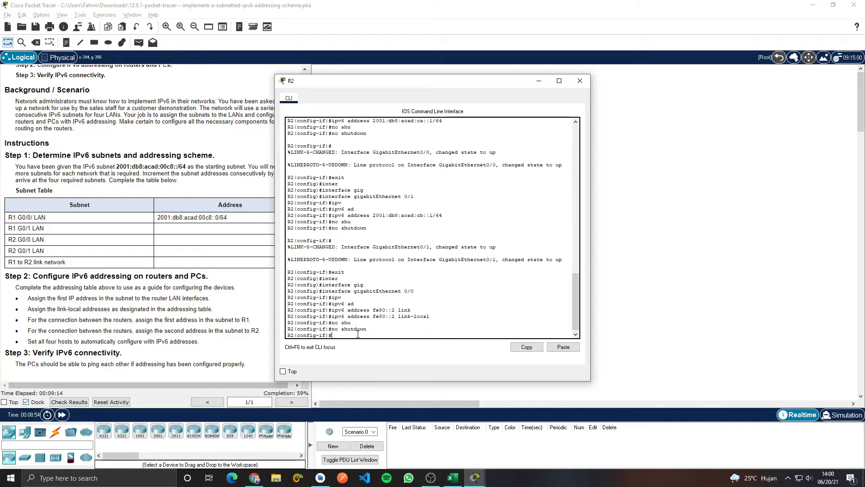
text(exit)
key(Return)
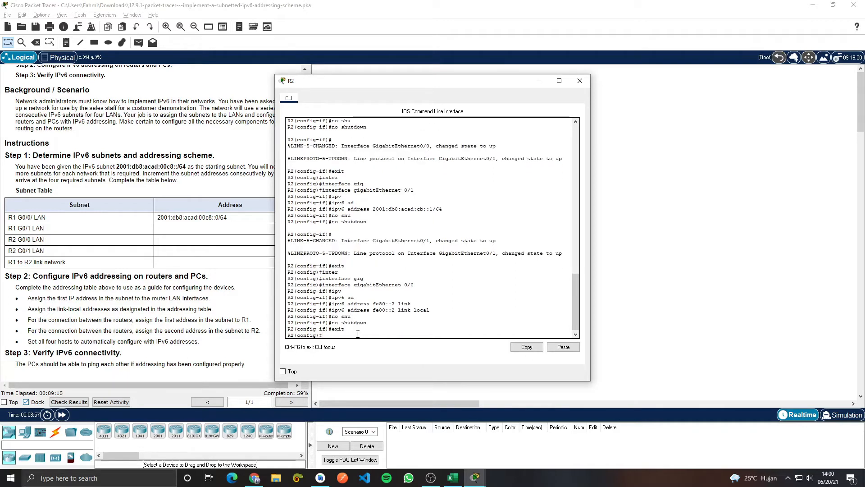
Step: Enter interface configuration mode for GigabitEthernet 0/1 on R2
text(inter)
key(Tab)
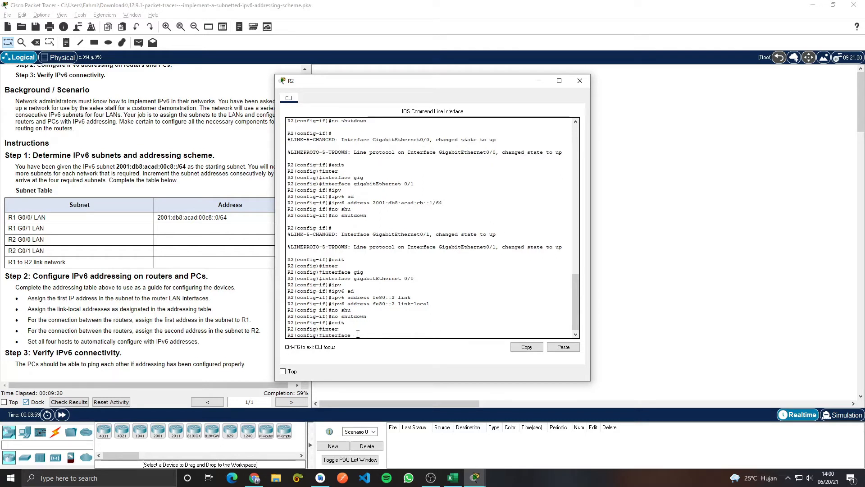
text(gig)
key(Tab)
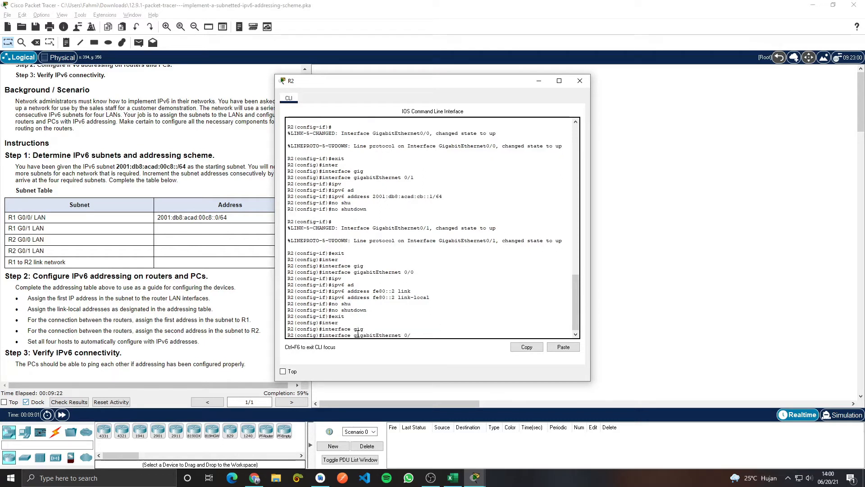
text(0/1)
key(Return)
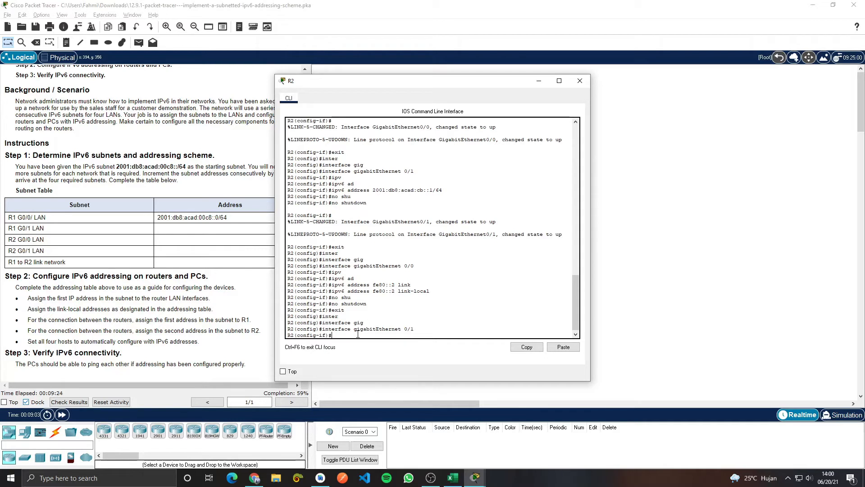
Step: Assign the link-local IPv6 address fe80::2 to R2's GigabitEthernet 0/1 interface
text(ipv)
key(Tab)
text(ad)
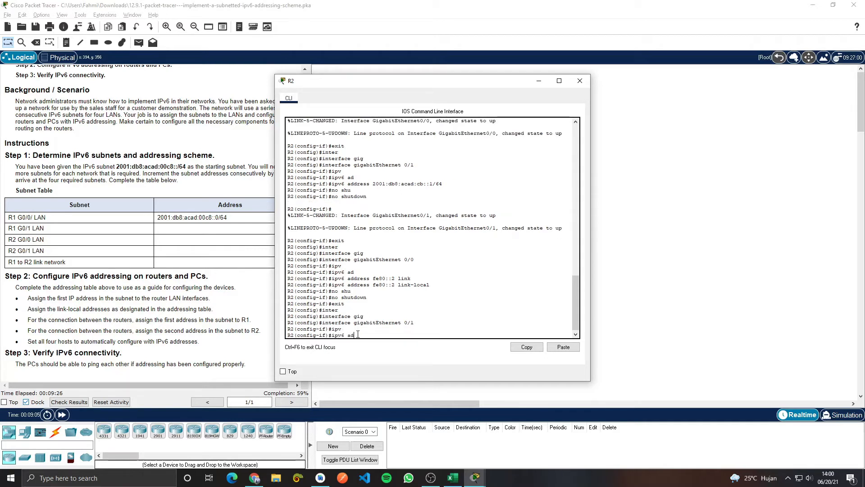
key(Tab)
text(fe80::2 kl)
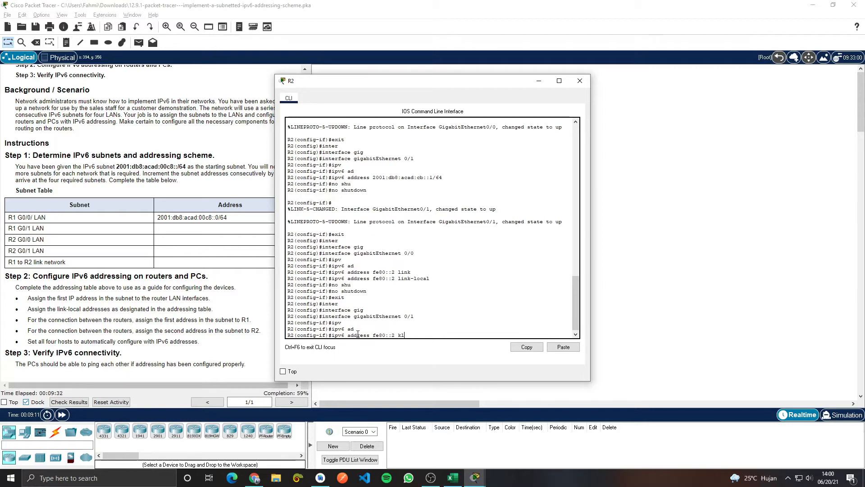
key(BackSpace)
key(BackSpace)
text(link-local)
key(Return)
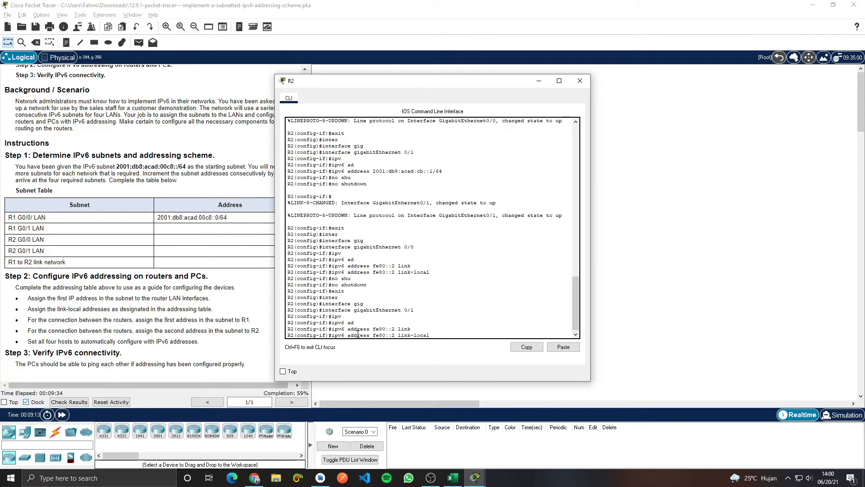
Step: Enable R2's GigabitEthernet 0/1 interface with no shutdown
text(no shu)
key(Tab)
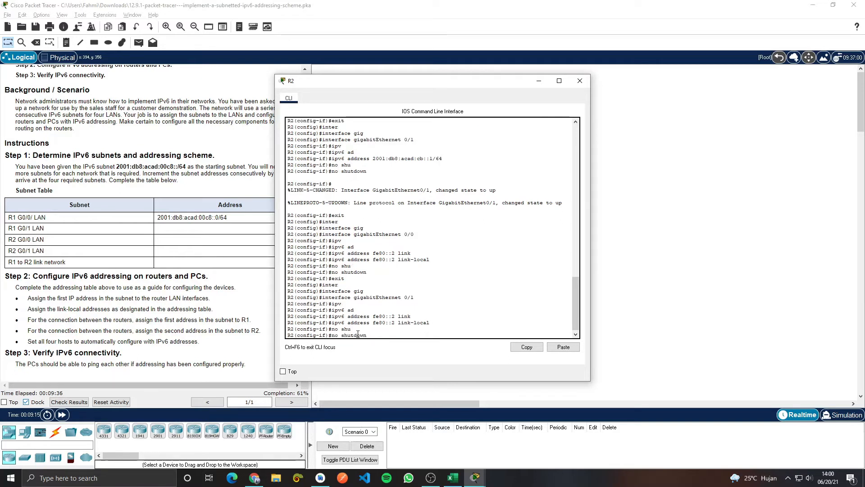
key(Return)
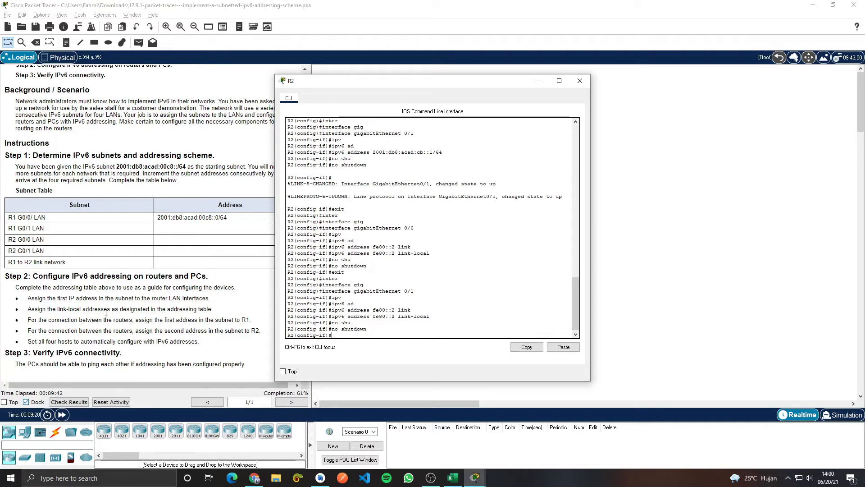
Step: Open R1's command line and enter interface configuration mode for serial 0/0/0
click(30, 319)
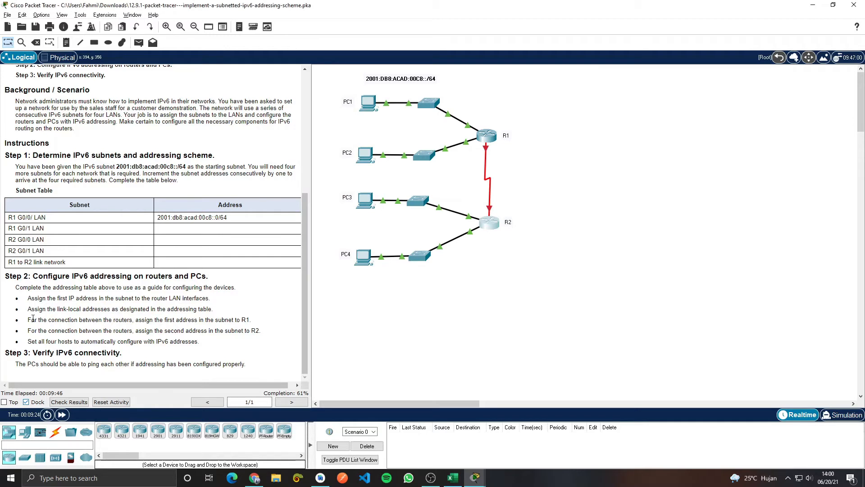
drag(31, 319, 42, 321)
click(93, 321)
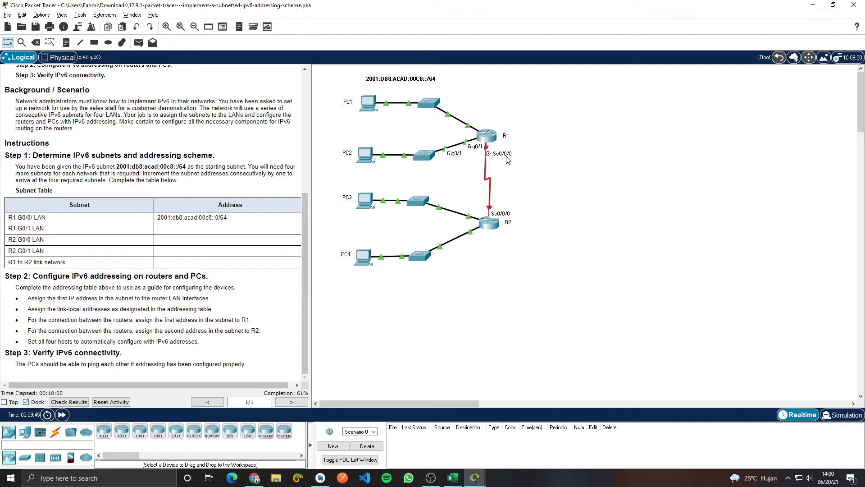
click(486, 133)
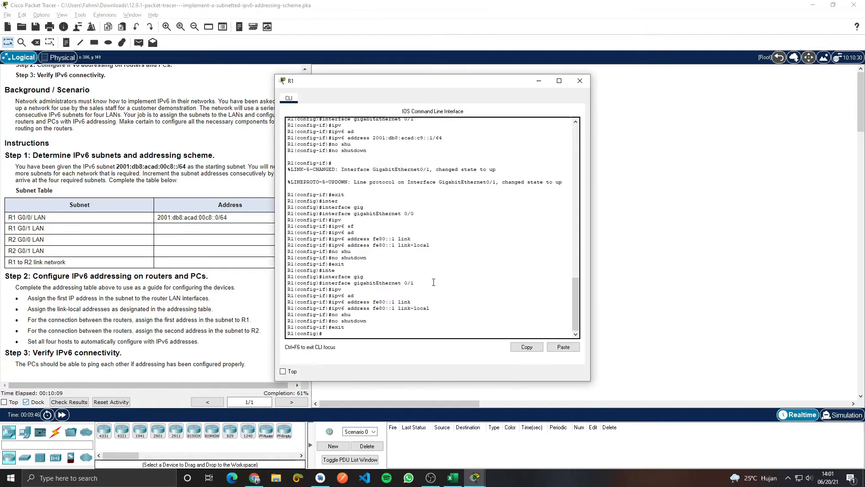
click(348, 334)
text(inter)
key(Tab)
text(seri)
key(Tab)
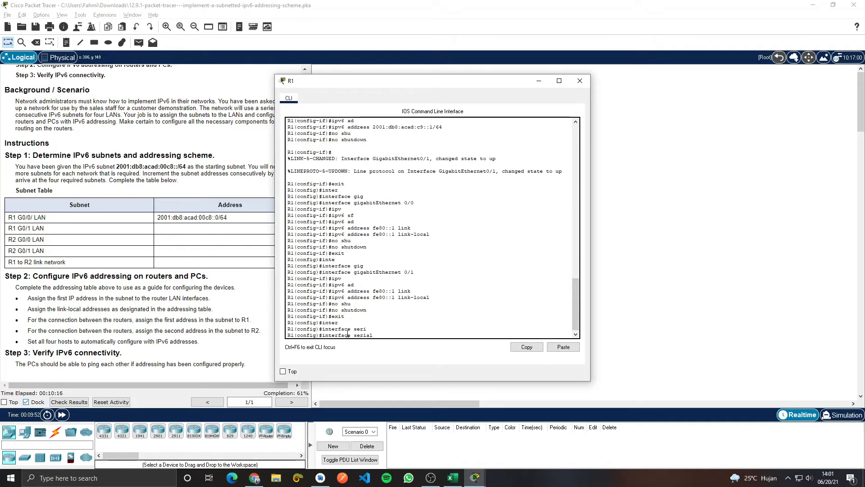
text(0/0/0)
mouse_move(500, 81)
mouse_down()
mouse_move(325, 100)
mouse_move(446, 71)
mouse_move(495, 72)
mouse_up()
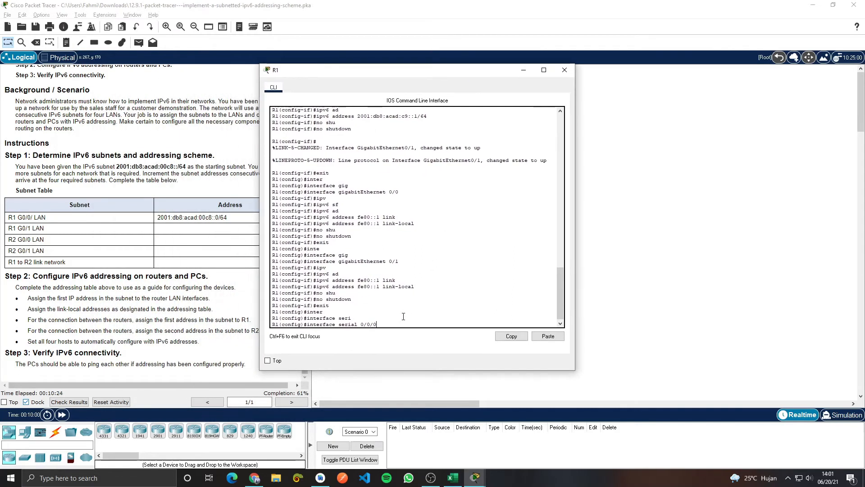
key(Return)
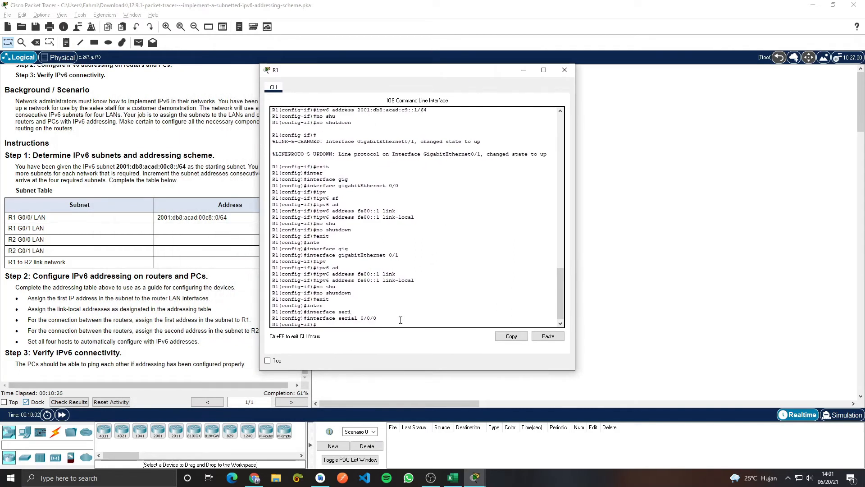
drag(350, 75, 401, 80)
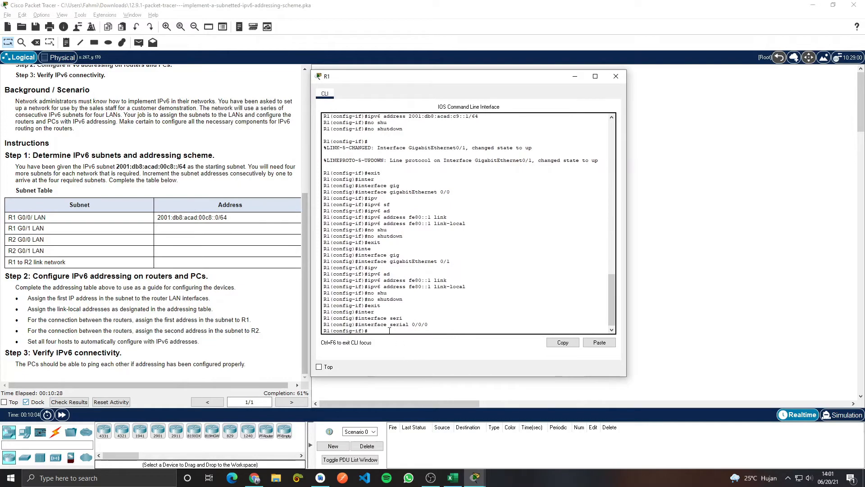
Step: Look up the R1 to R2 link network address in the Excel subnet table and return to R1's command line in Packet Tracer
mouse_move(474, 477)
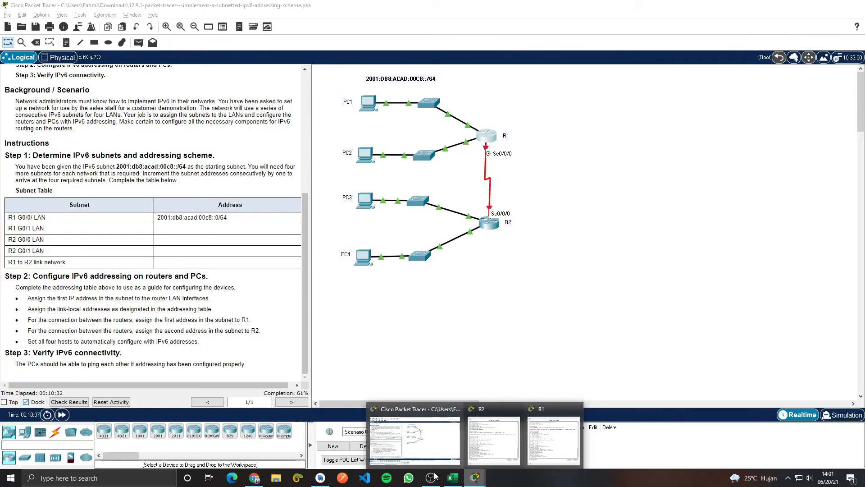
click(452, 477)
double_click(179, 226)
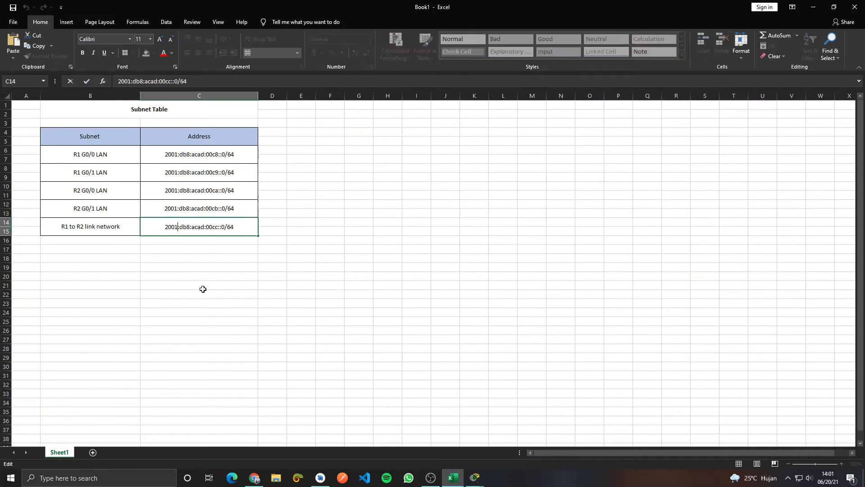
triple_click(196, 227)
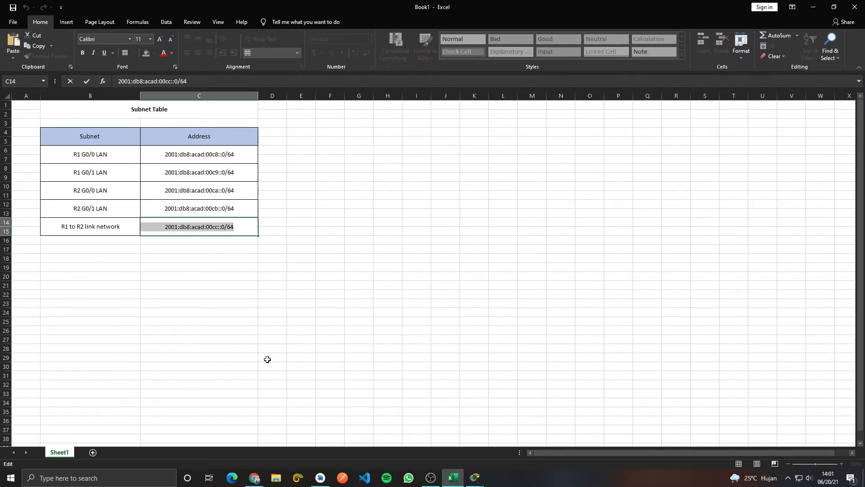
click(475, 478)
click(415, 435)
click(474, 477)
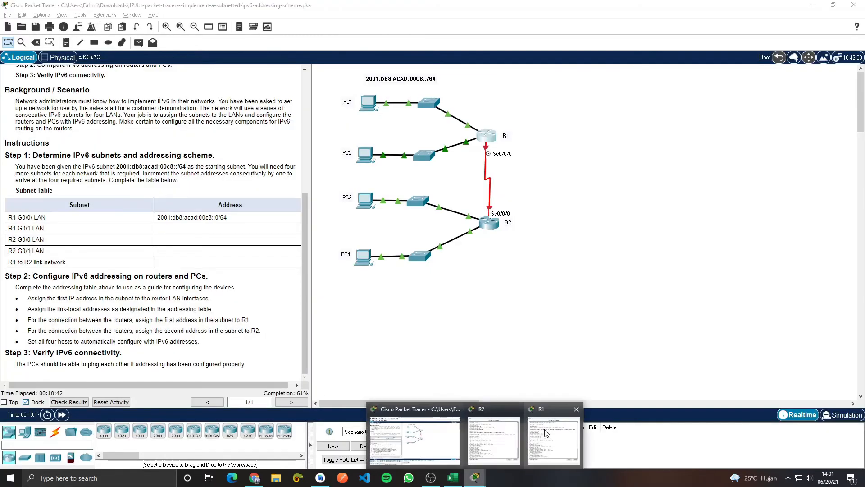
click(547, 438)
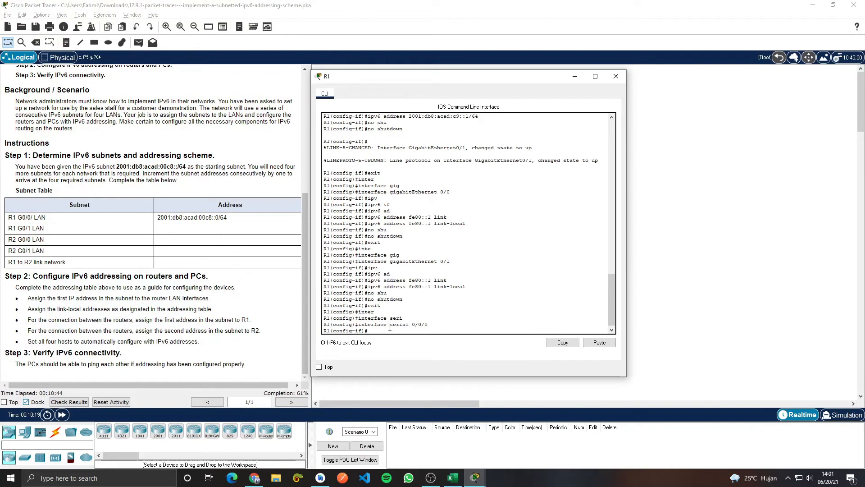
Step: Assign the IPv6 address 2001:db8:acad:cc::1/64 to R1's serial 0/0/0 interface
text(ipv)
key(Tab)
text(ad)
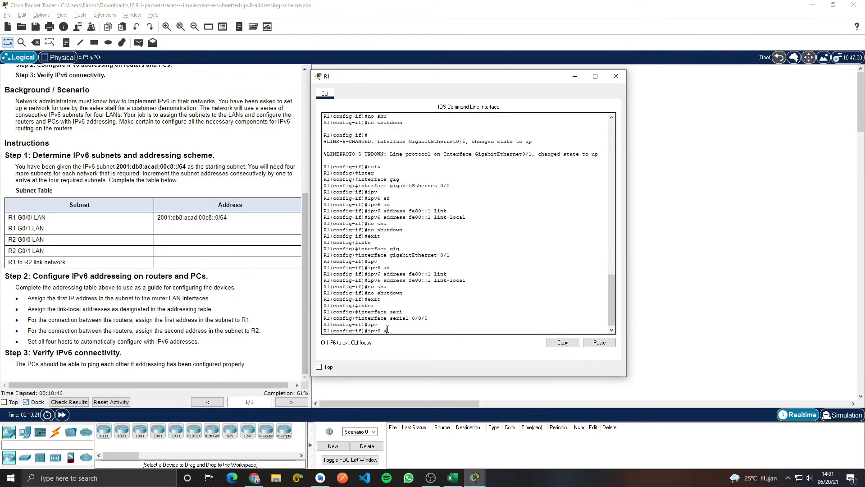
key(Tab)
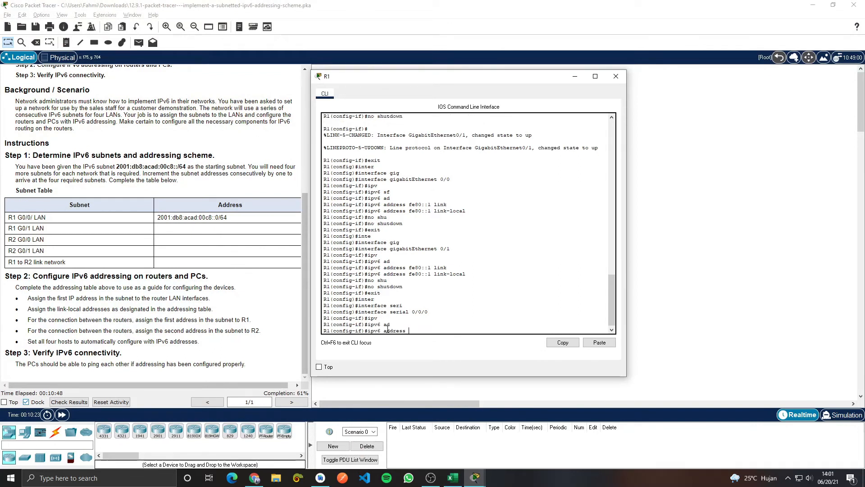
text(2001:db8:ac)
text(:cc::1/64)
key(Return)
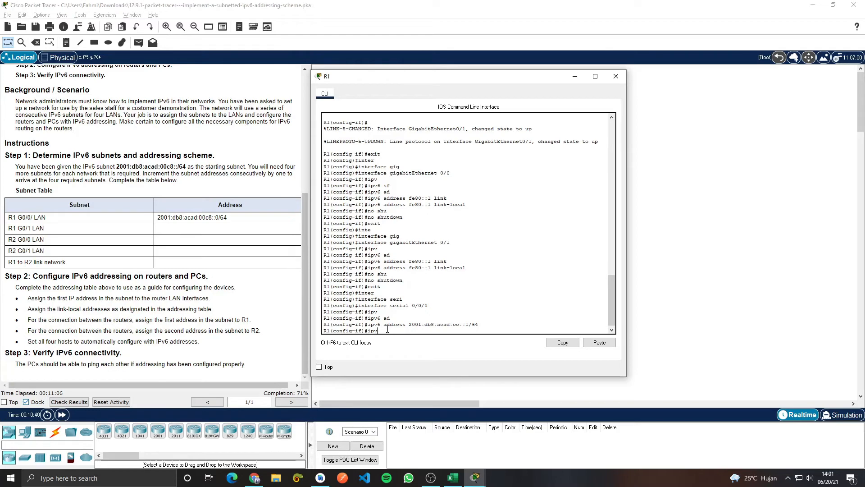
Step: Assign the link-local IPv6 address fe80::1 to R1's serial 0/0/0 interface
key(Tab)
text(ad)
key(Tab)
text(fe)
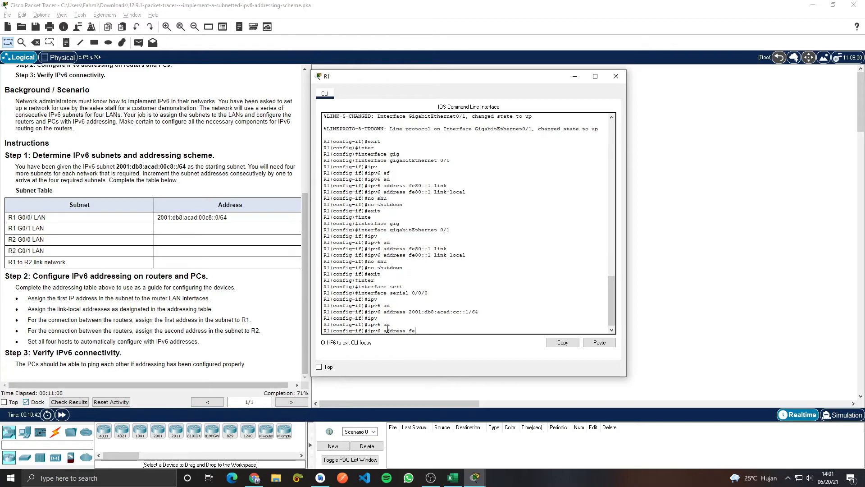
text(80::1 link)
key(Tab)
key(Return)
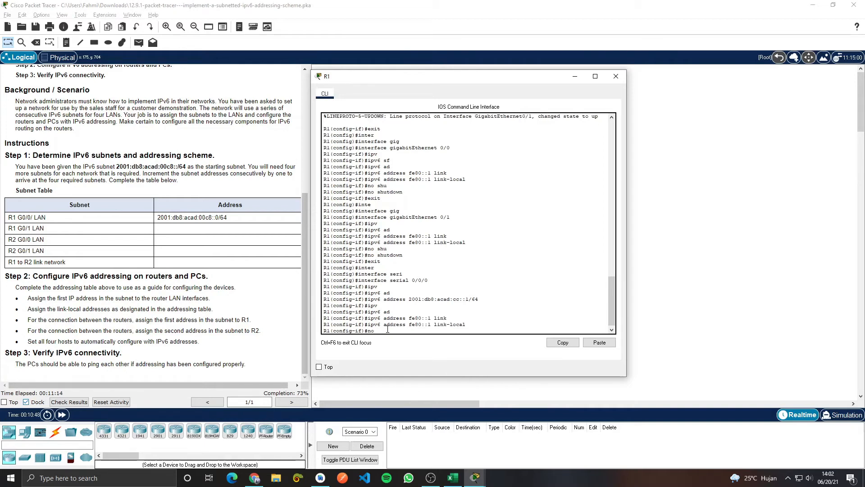
Step: Apply no shutdown to R1's serial 0/0/0 interface and close R1's command line window
text(no shu)
key(Tab)
key(Return)
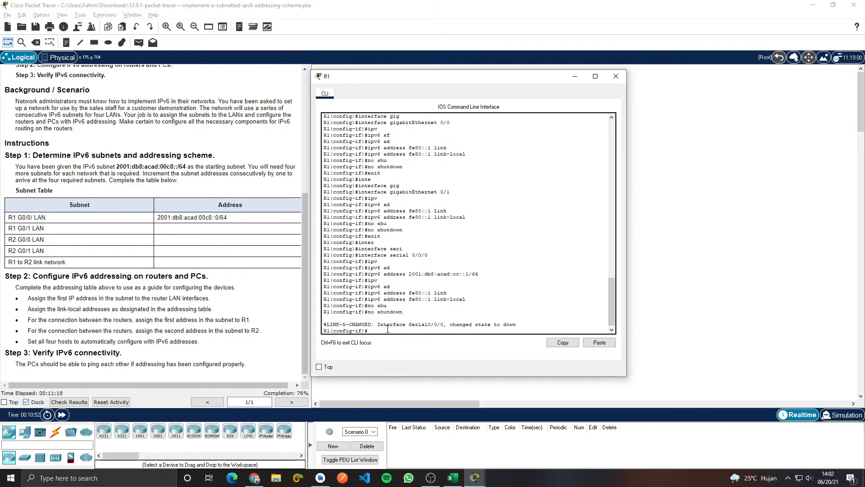
key(Return)
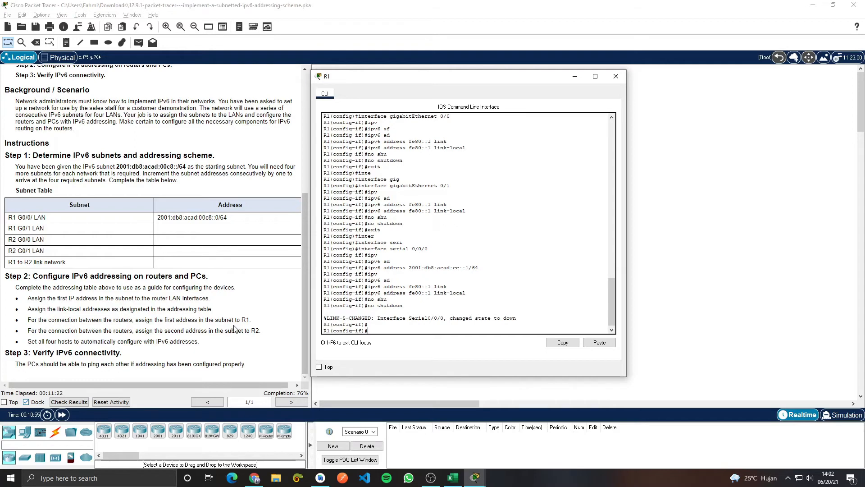
click(614, 80)
Step: Open R2's command line, exit the current interface and enter interface configuration mode for serial 0/0/0
click(493, 221)
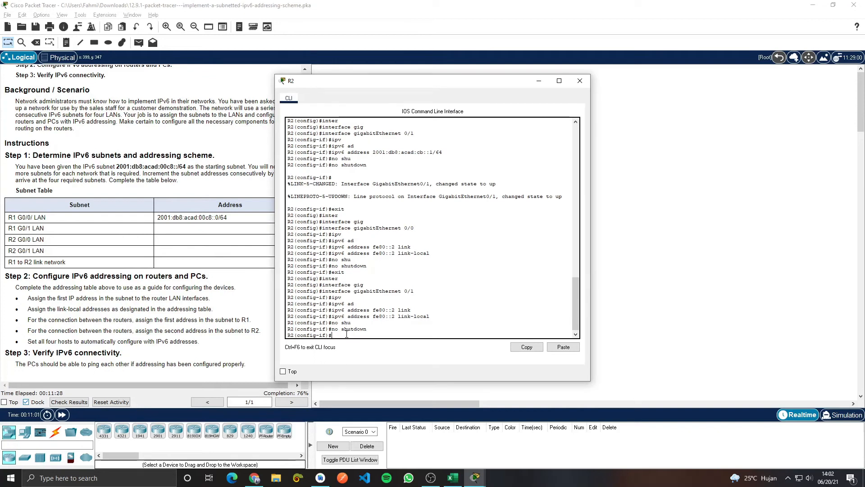
text(exit)
key(Return)
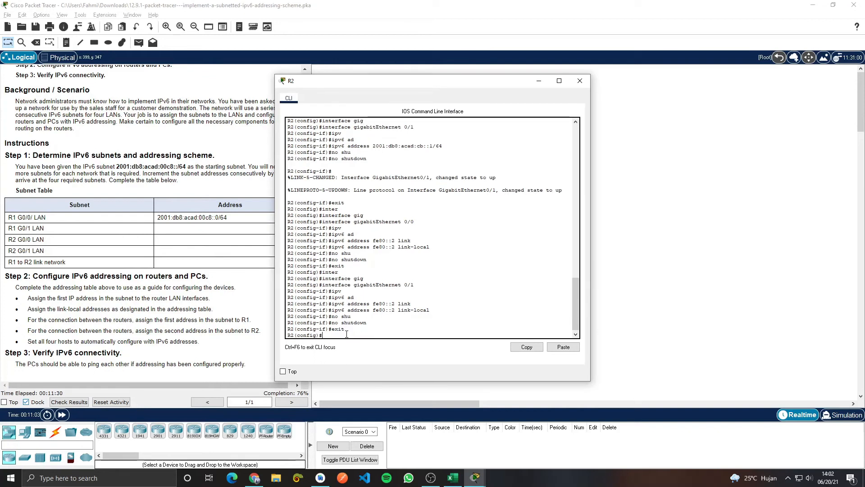
text(inter)
key(Tab)
text(ser)
key(Tab)
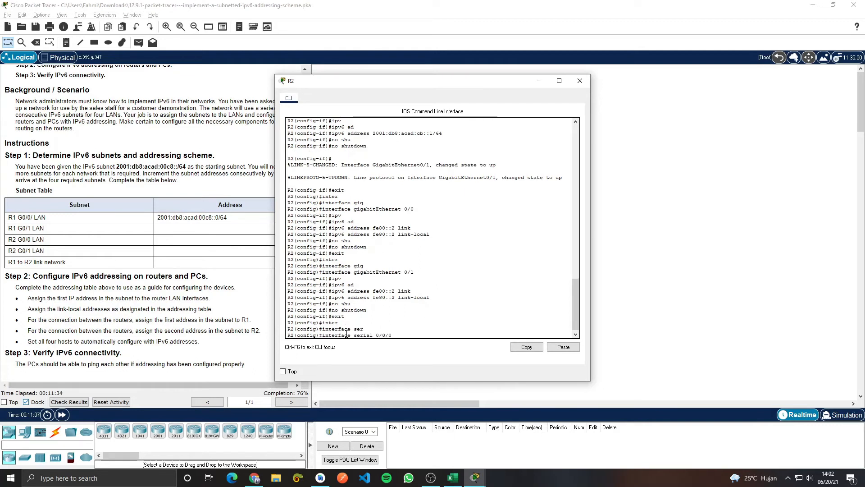
key(Return)
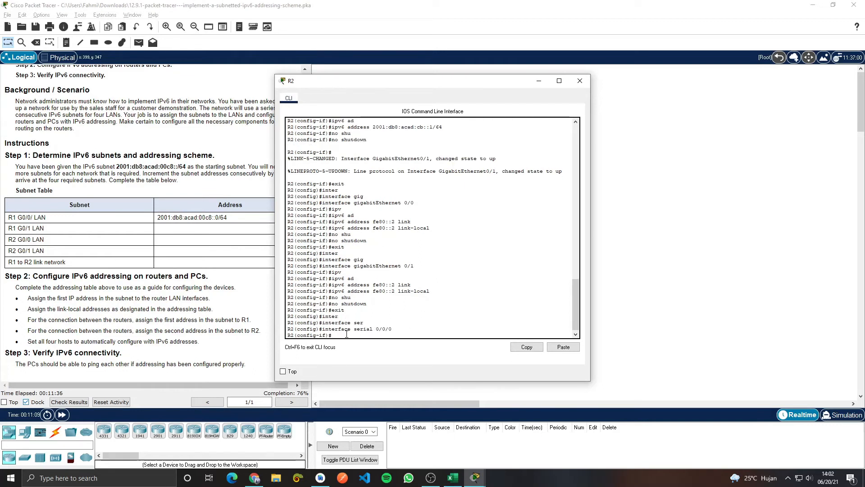
Step: Assign the IPv6 address 2001:db8:acad:cc::2/64 to R2's serial 0/0/0 interface
text(ip)
key(Tab)
text(v)
key(Tab)
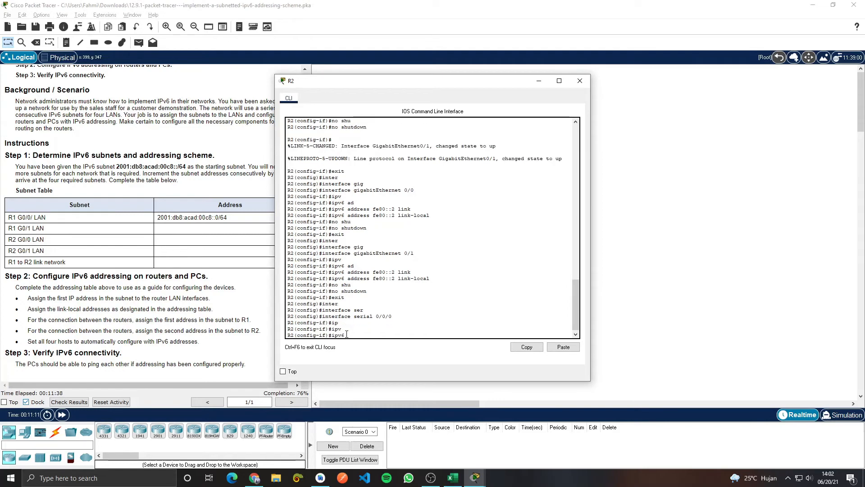
text(ad)
key(Tab)
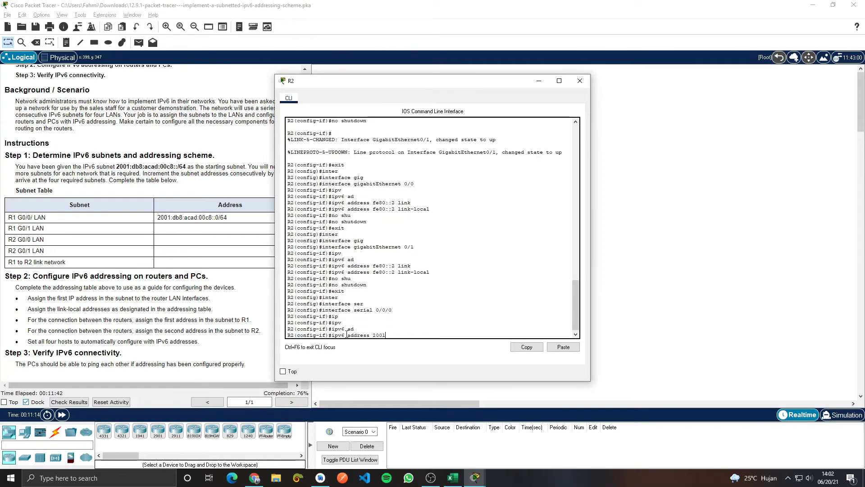
text(2001:db8:acad:cc::2/64)
key(Return)
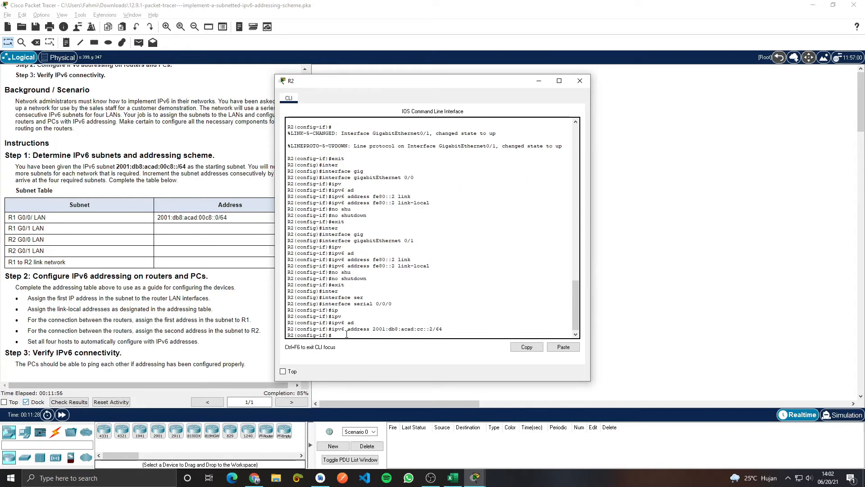
Step: Assign the link-local IPv6 address fe80::2 to R2's serial 0/0/0 interface
text(ipv)
key(Tab)
text(ad)
key(Tab)
text(f)
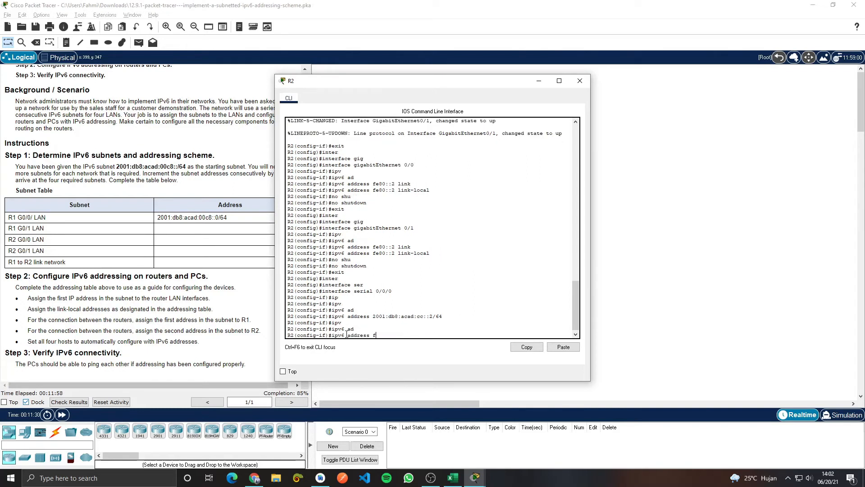
text(e80::2 link)
key(Tab)
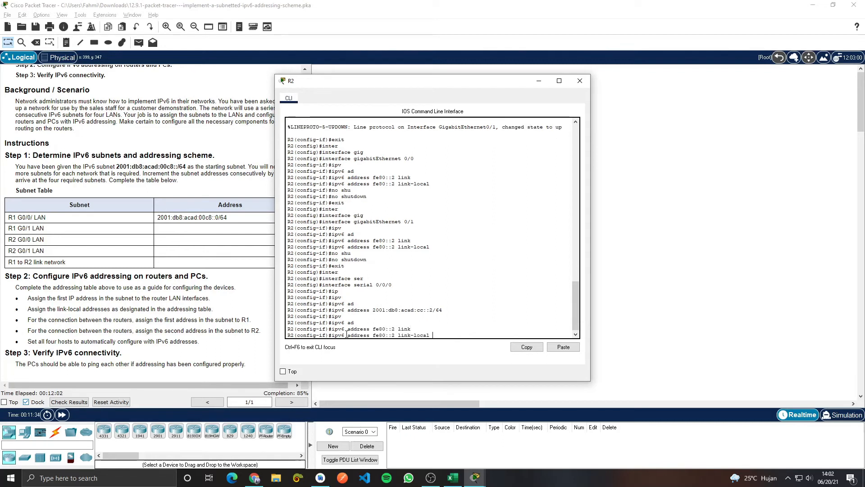
key(Return)
Step: Apply no shutdown to R2's serial 0/0/0 interface and close R2's command line window
text(no)
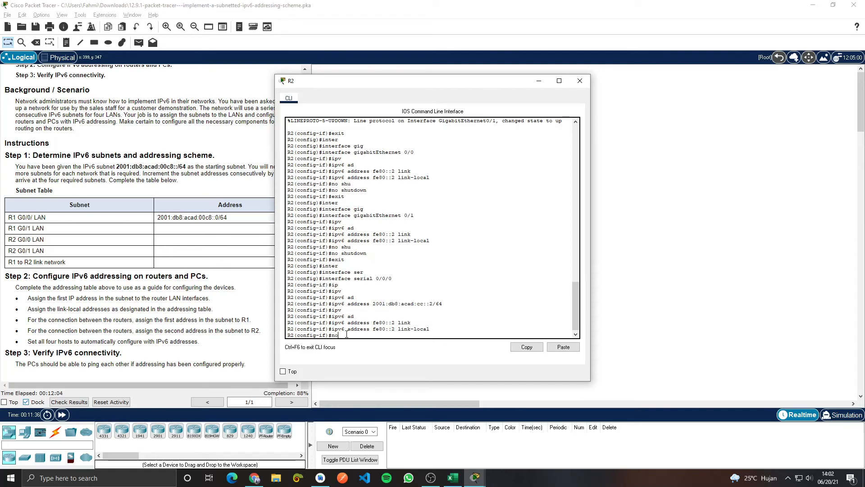
text( shu)
key(Tab)
key(Return)
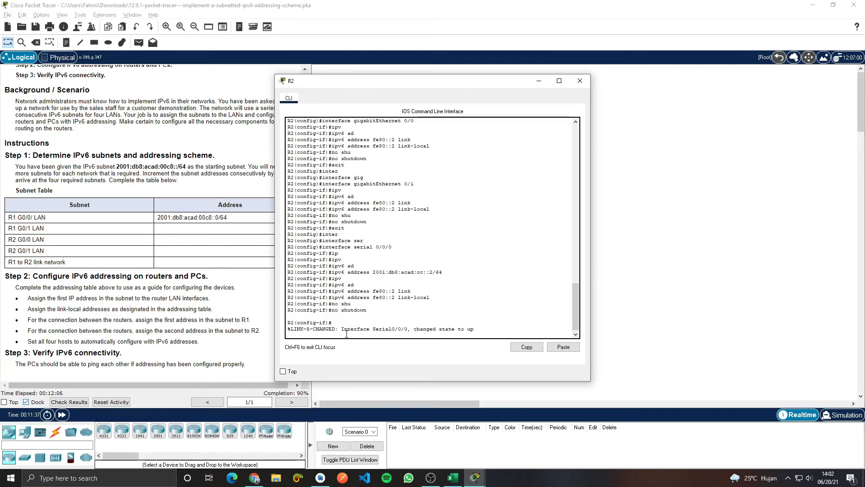
key(Return)
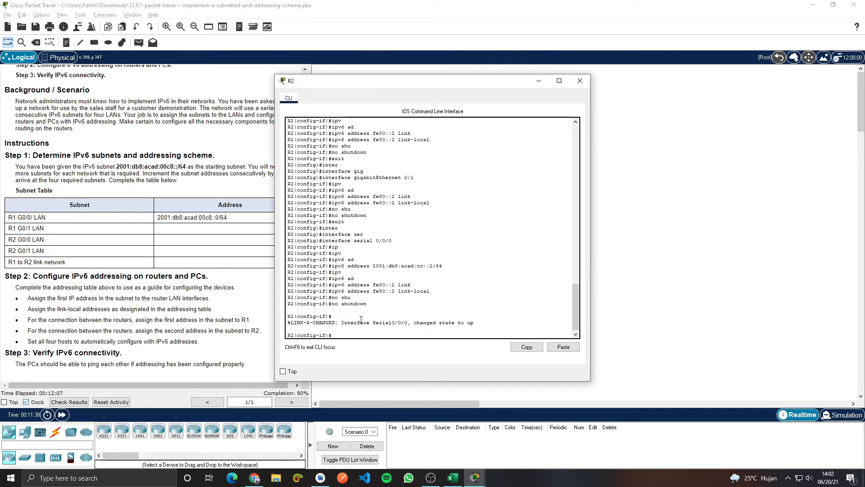
click(580, 80)
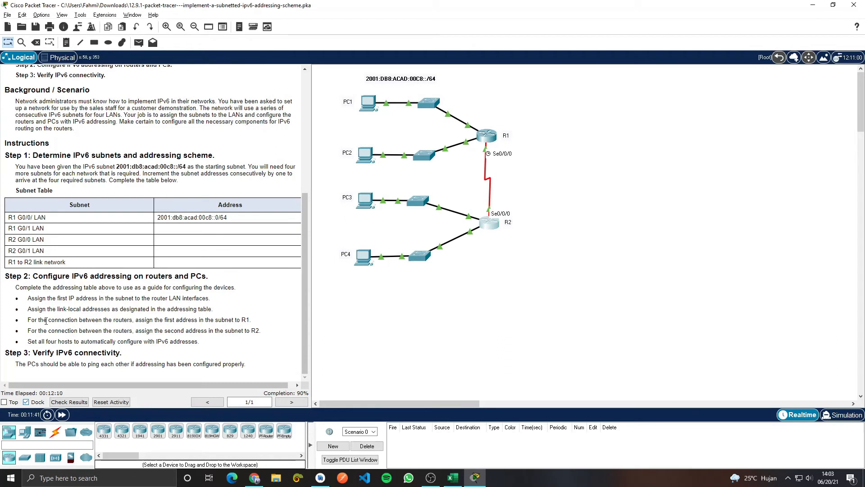
Step: Review the Step 2 instructions on the router connection and the automatic IPv6 configuration of the four hosts
drag(29, 321, 184, 329)
click(107, 320)
drag(26, 341, 74, 341)
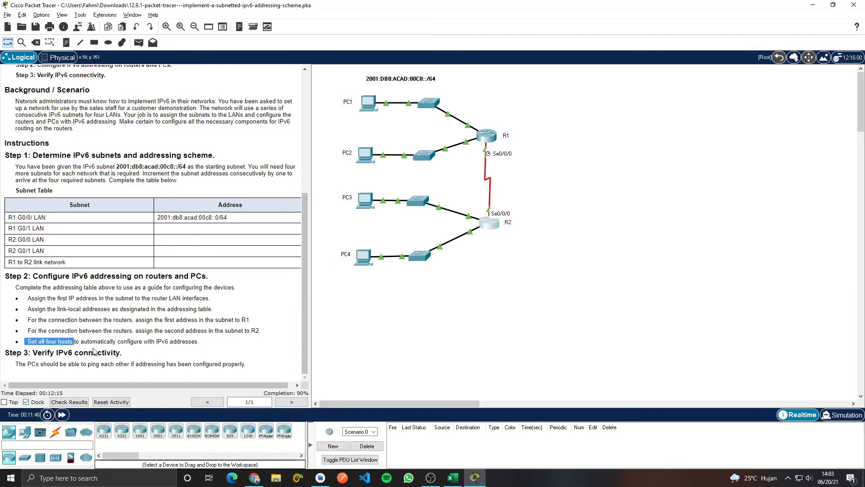
Step: Set PC1's IPv6 configuration to Automatic and close its window
click(162, 342)
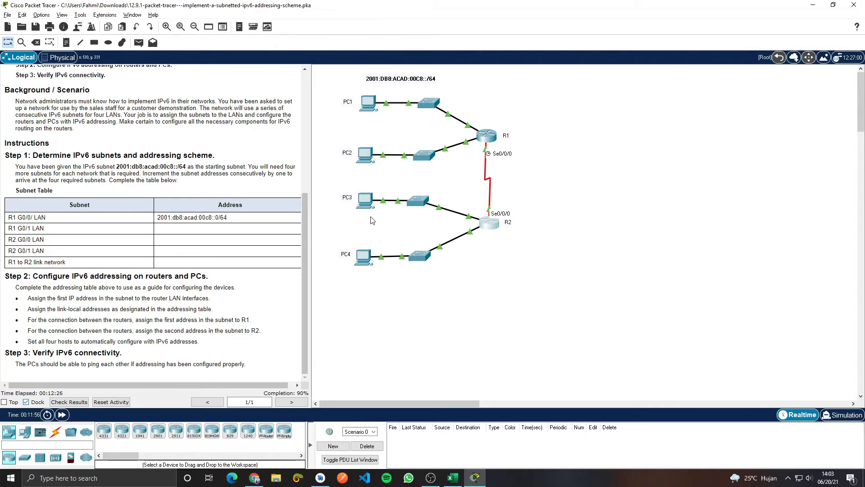
click(370, 107)
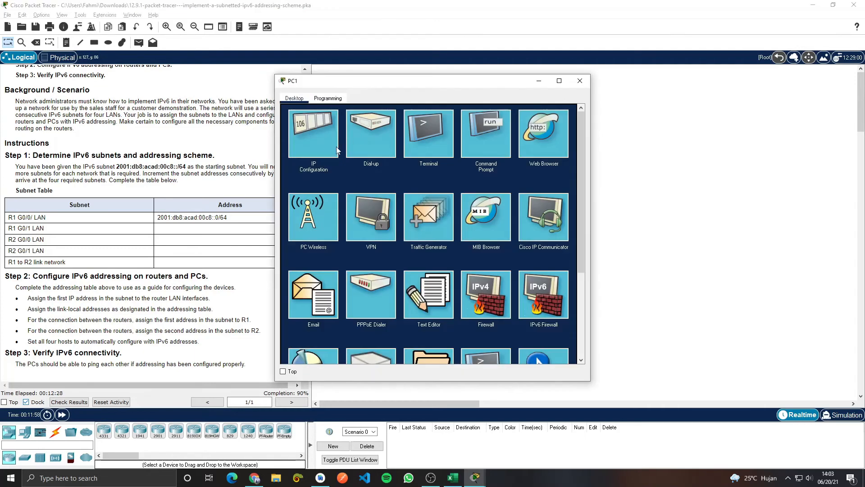
click(312, 141)
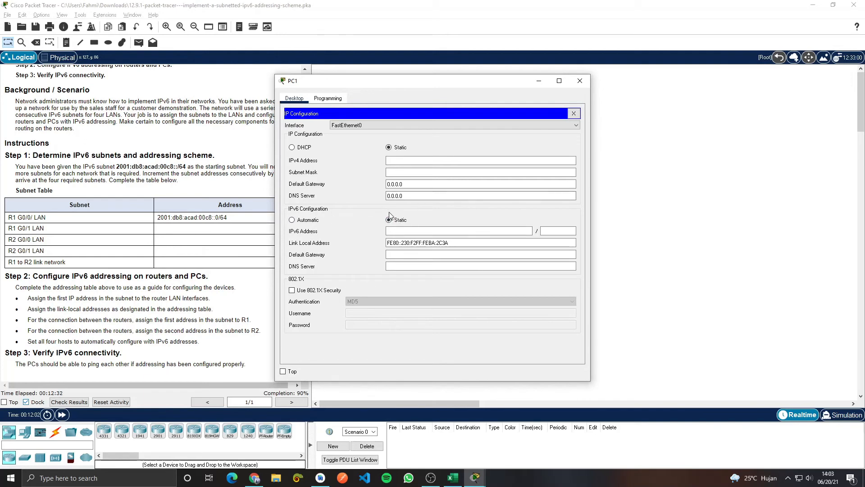
click(292, 221)
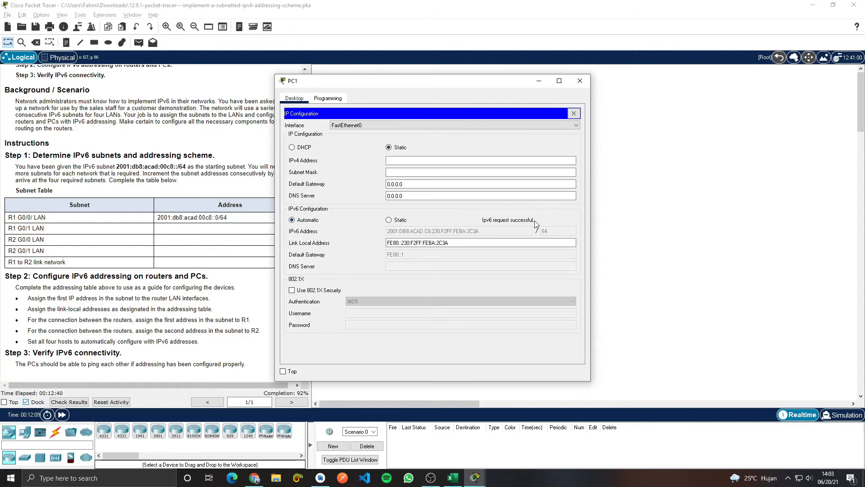
click(578, 87)
Step: Set PC2's IPv6 configuration to Automatic and close its window
click(306, 152)
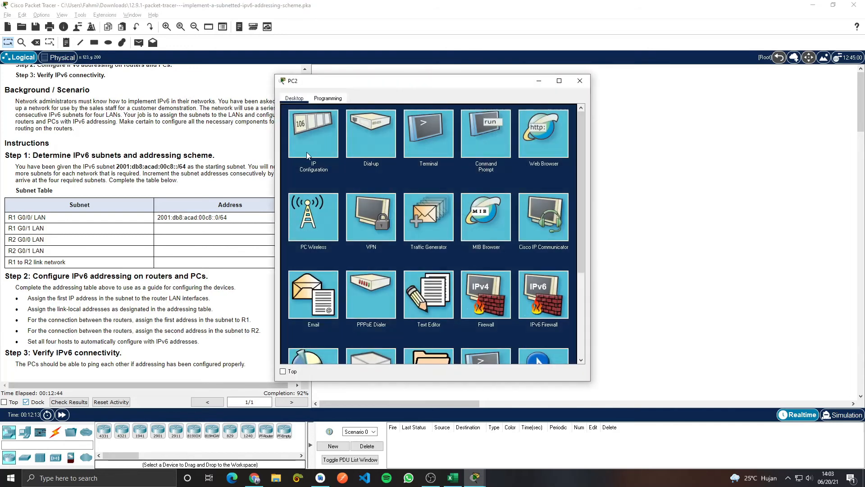
click(307, 152)
click(291, 220)
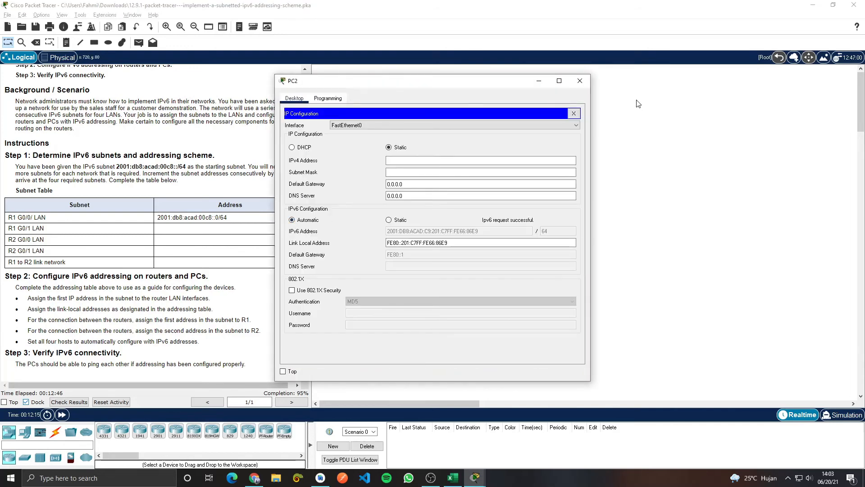
click(574, 113)
click(580, 81)
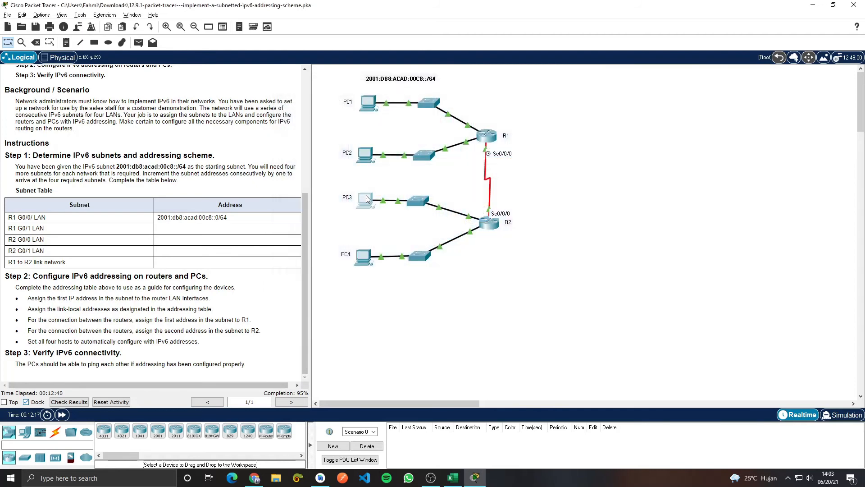
Step: Set PC3's IPv6 configuration to Automatic and close its window
click(368, 199)
click(314, 136)
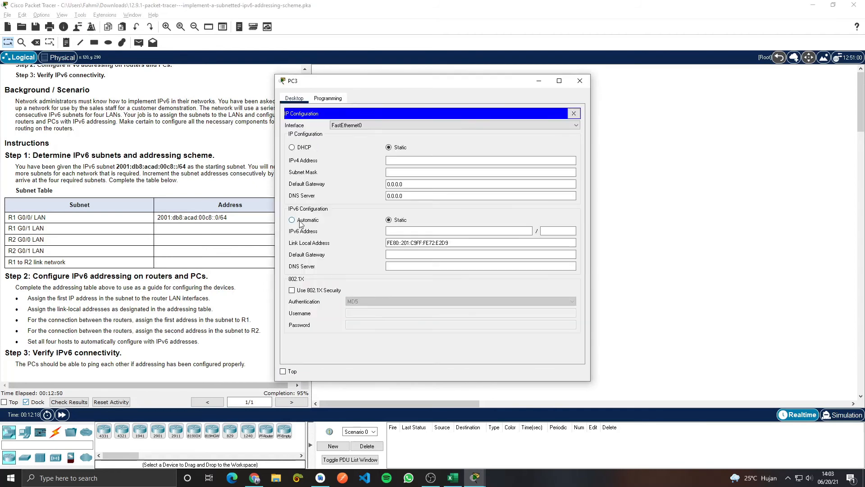
click(300, 221)
click(574, 113)
click(580, 81)
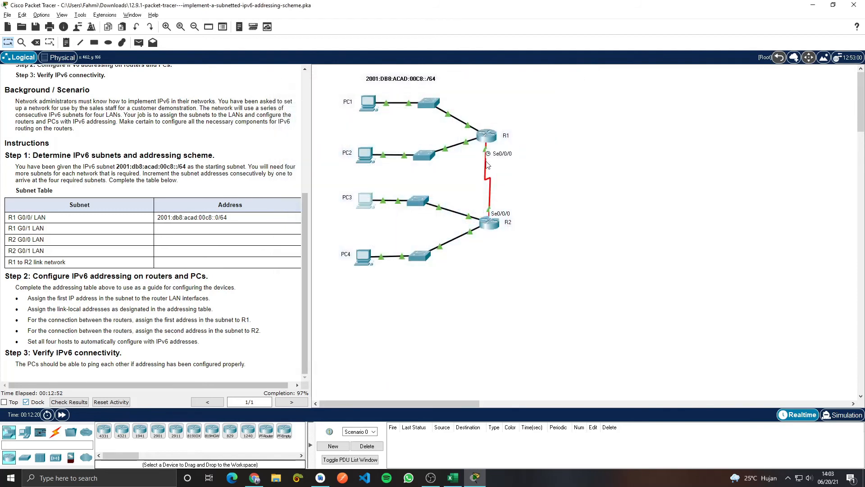
Step: Set PC4's IPv6 configuration to Automatic and close its window
click(365, 257)
click(316, 135)
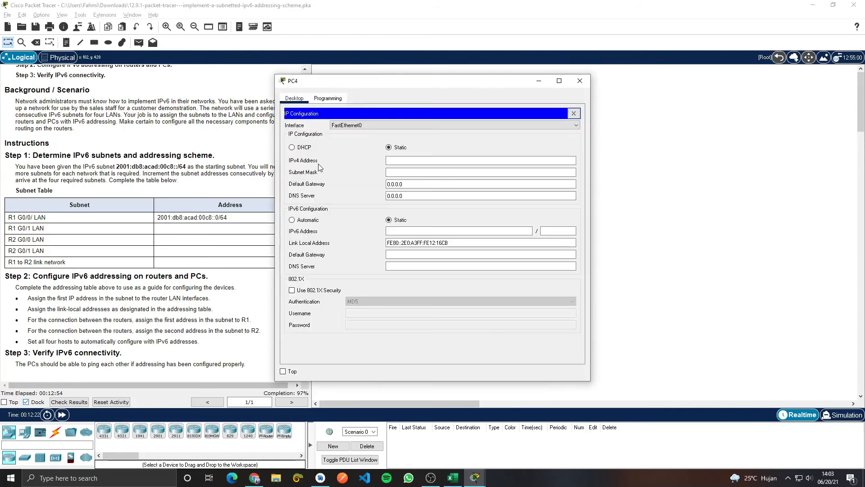
click(292, 220)
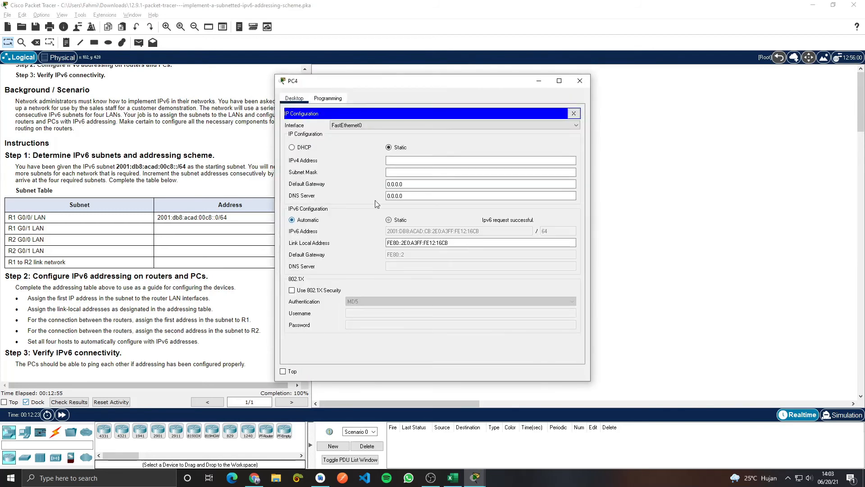
click(574, 114)
click(579, 81)
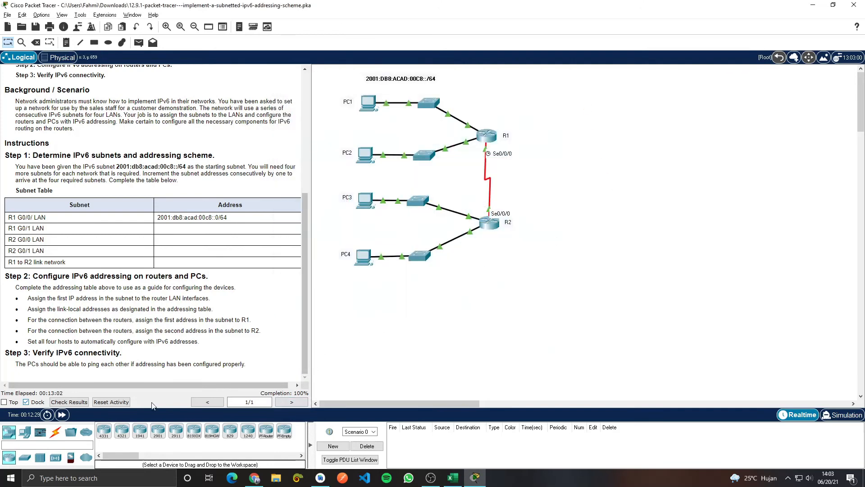
Step: Check the activity results and review the assessment items for the four PCs, R1 and R2
click(77, 402)
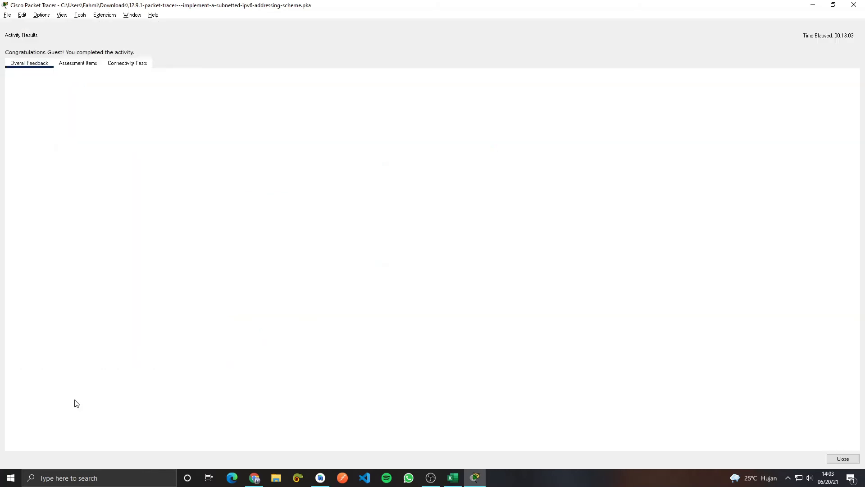
click(74, 65)
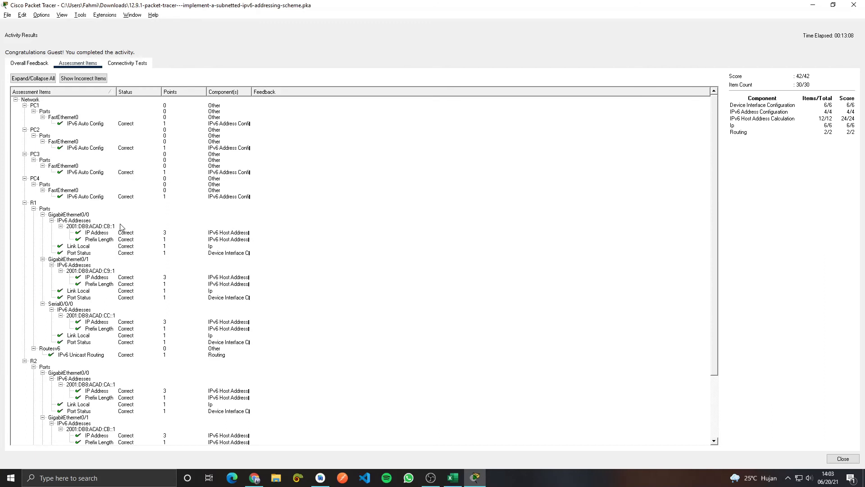
scroll(56, 164, down, 4)
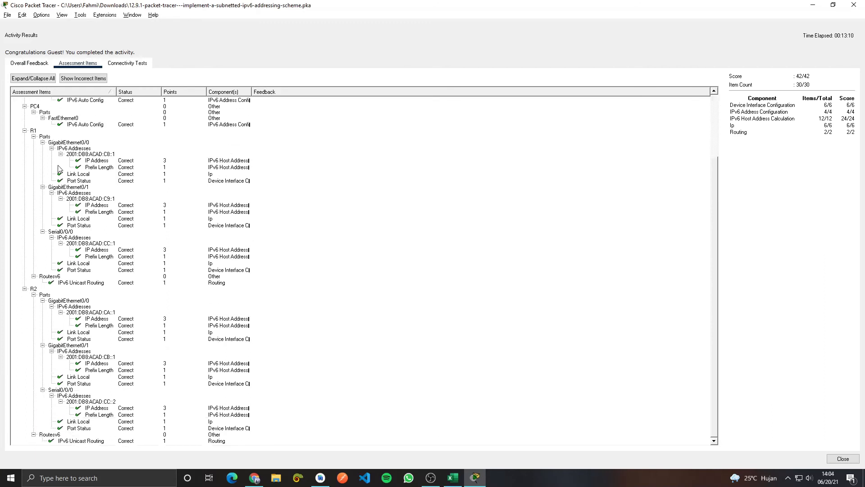
scroll(98, 230, up, 2)
scroll(99, 233, down, 2)
scroll(171, 196, up, 4)
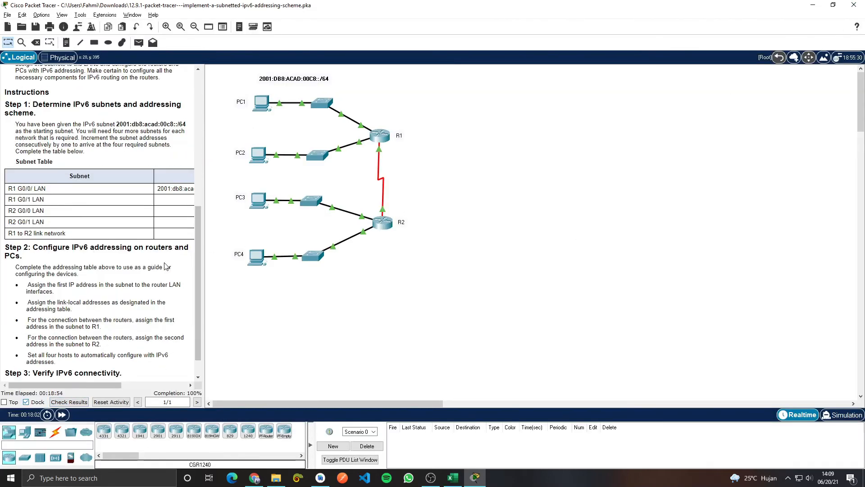
Step: Open PC3's command prompt, begin a ping command, and move the window clear of the topology
scroll(136, 277, down, 1)
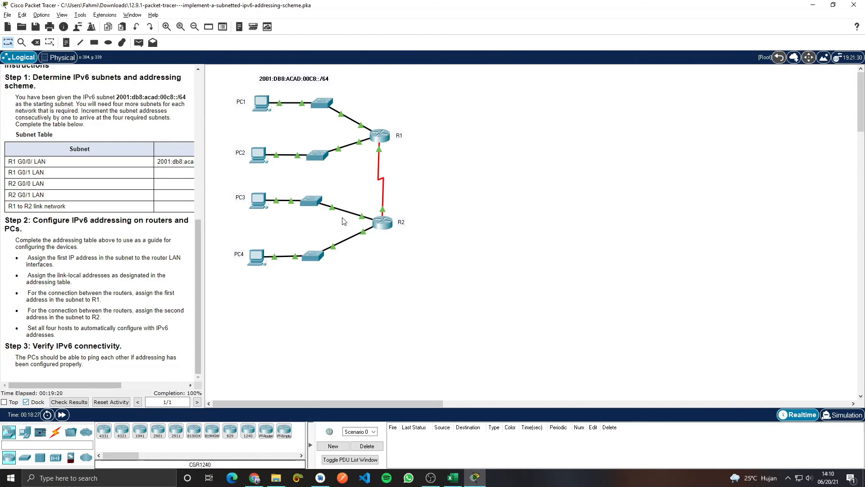
click(253, 204)
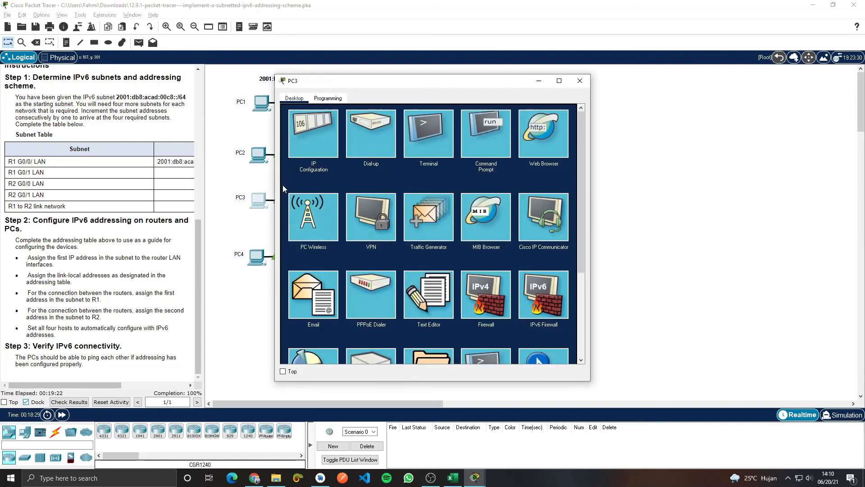
click(584, 80)
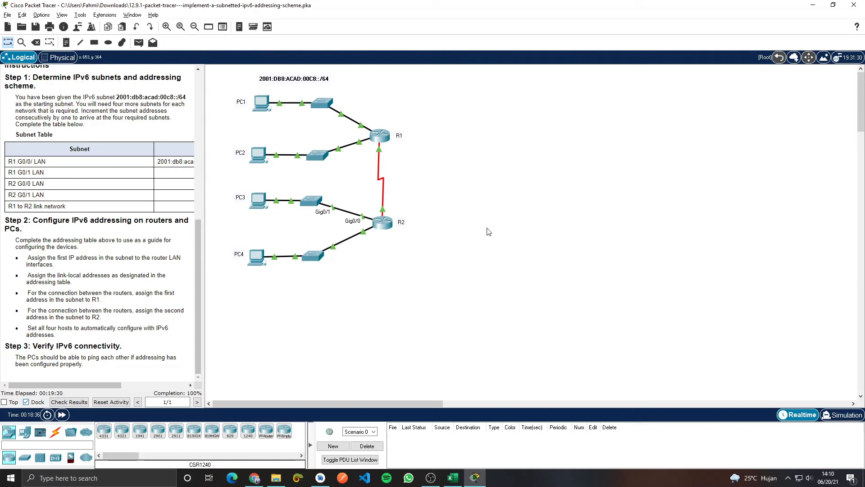
click(262, 201)
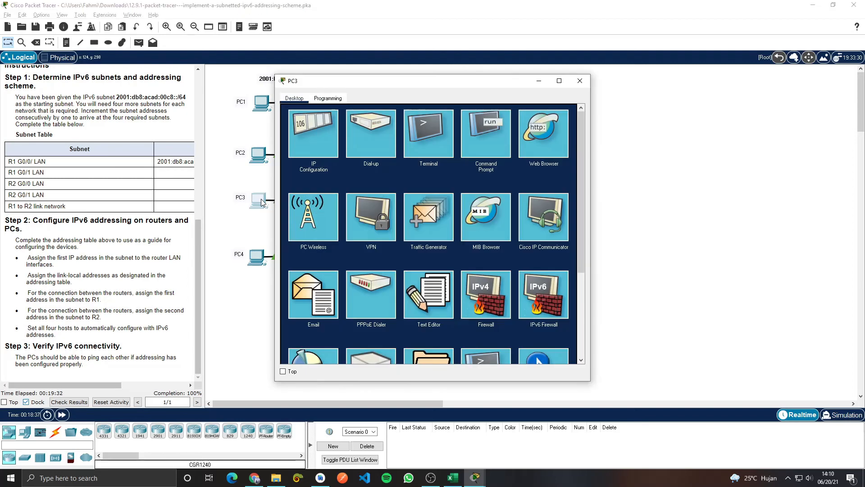
click(493, 145)
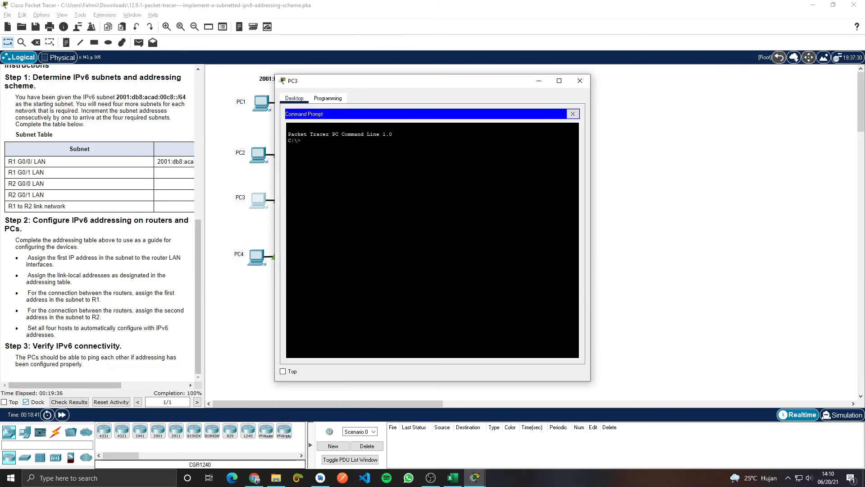
text(ping)
drag(477, 85, 643, 69)
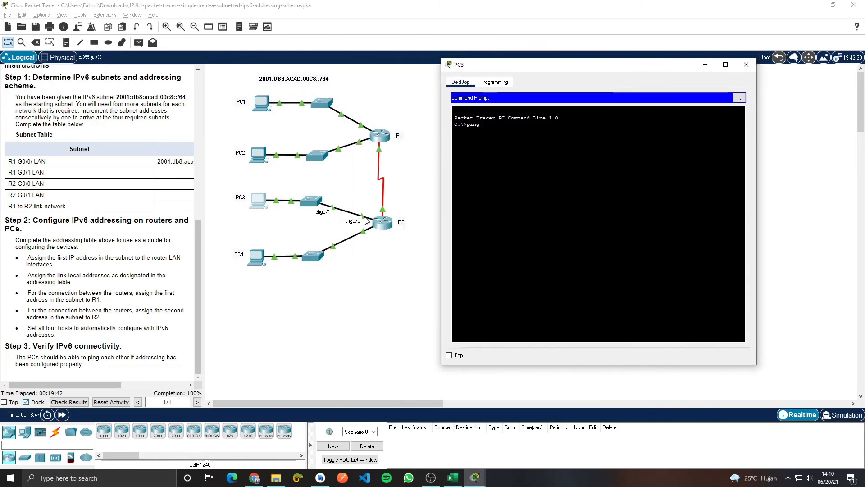
Step: Look up the R2 G0/0 LAN subnet in the Excel subnet table, then return to PC3's command prompt in Packet Tracer
click(475, 478)
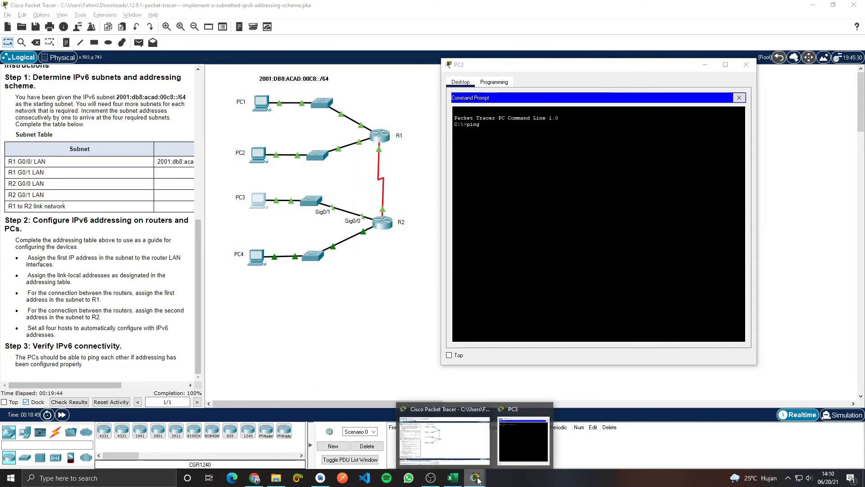
click(453, 477)
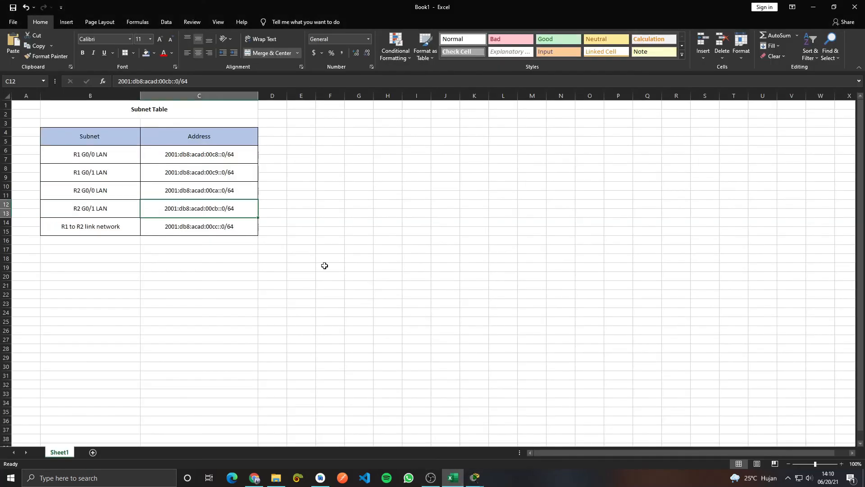
click(187, 188)
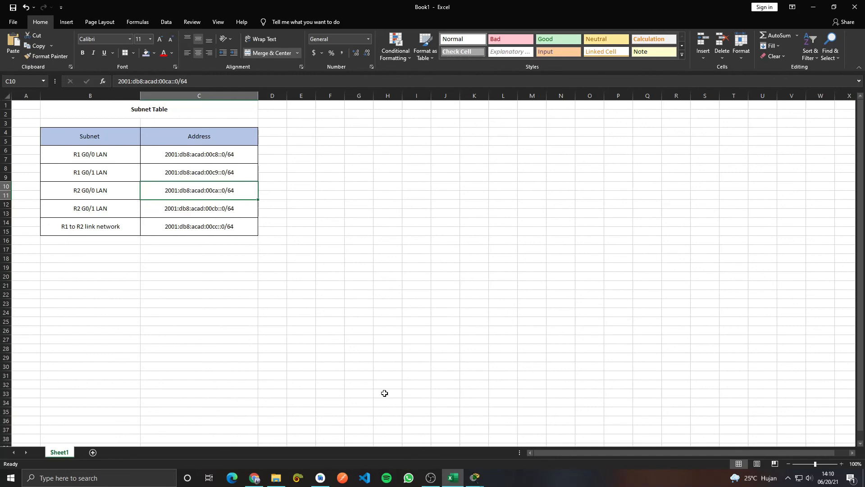
click(474, 478)
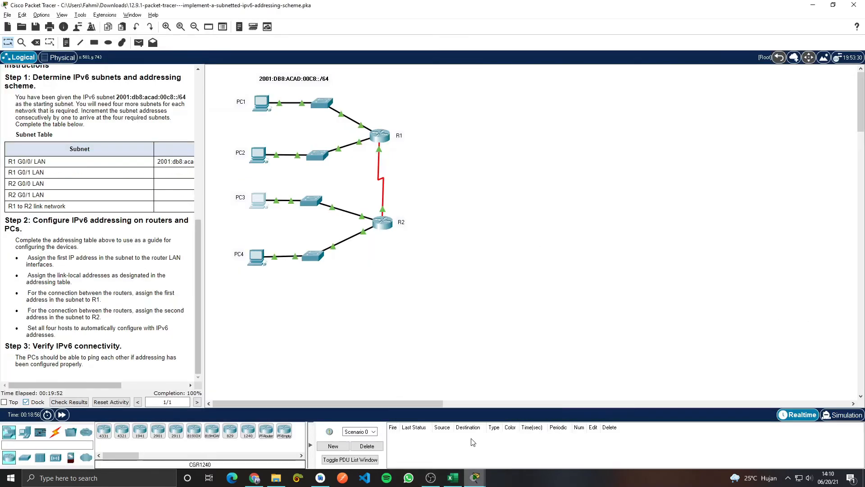
click(473, 440)
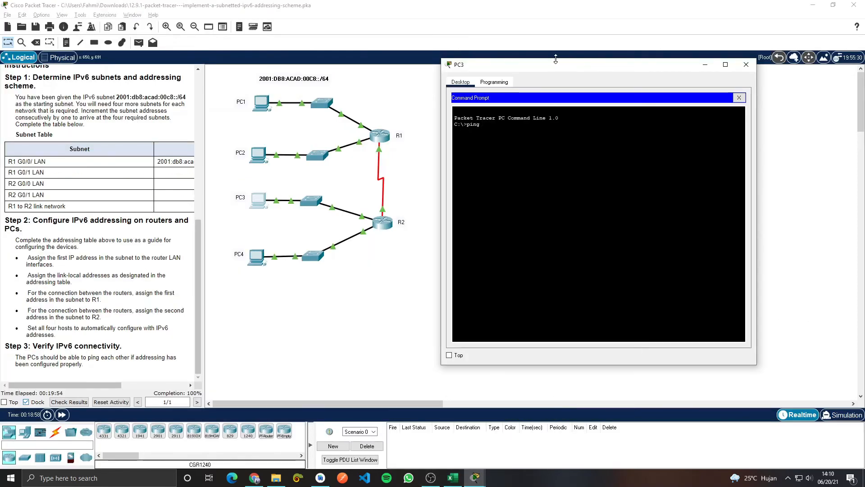
Step: Enter 2001:db8:acad:c as the start of the ping target on PC3 and move the window off the topology
drag(556, 66, 475, 79)
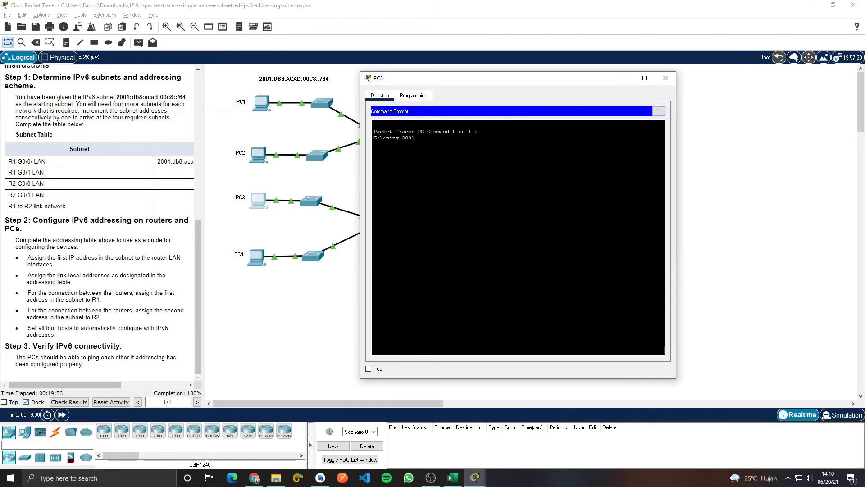
text(b8:acad:c)
drag(488, 83, 588, 70)
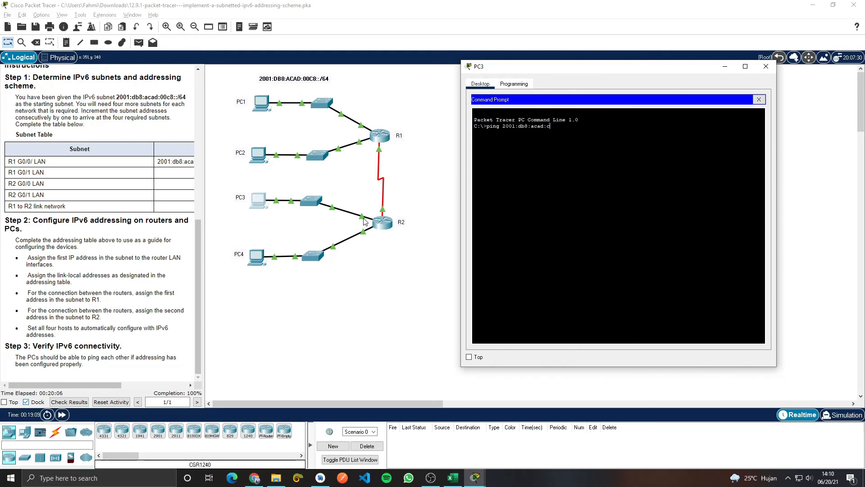
Step: Compare the R2 G0/0 LAN address in the Excel subnet table with R2's interface towards PC3 in the Packet Tracer topology
click(452, 478)
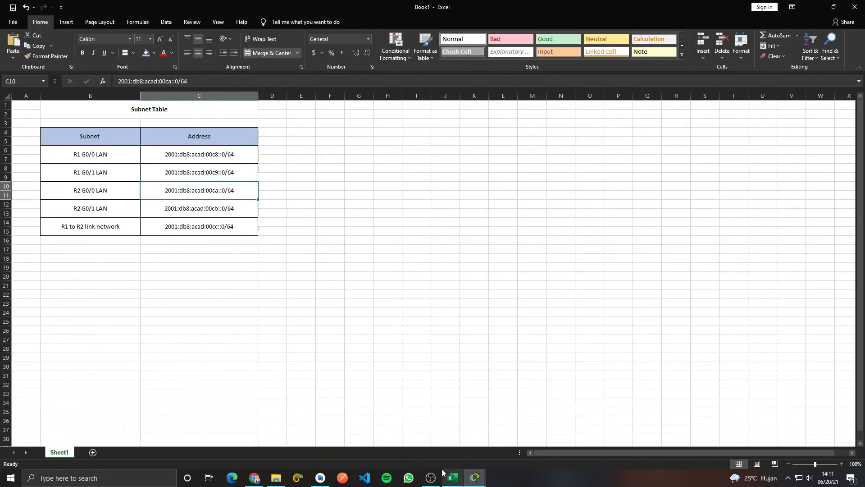
click(187, 207)
click(190, 189)
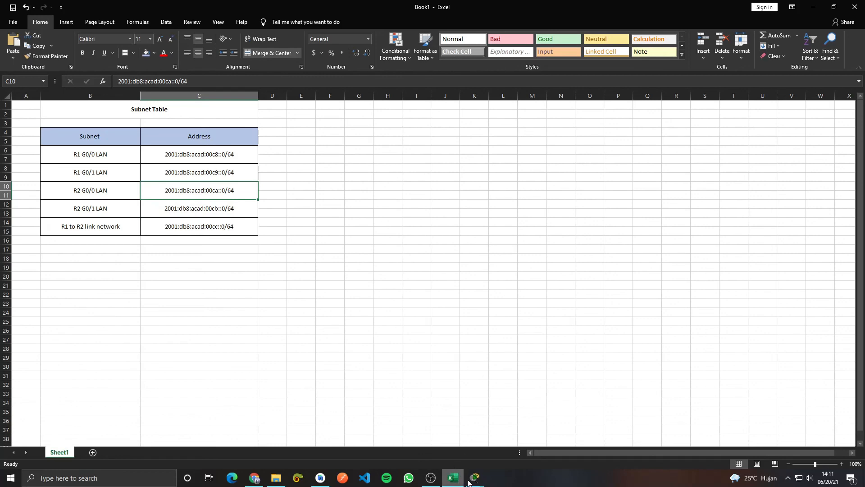
mouse_move(471, 482)
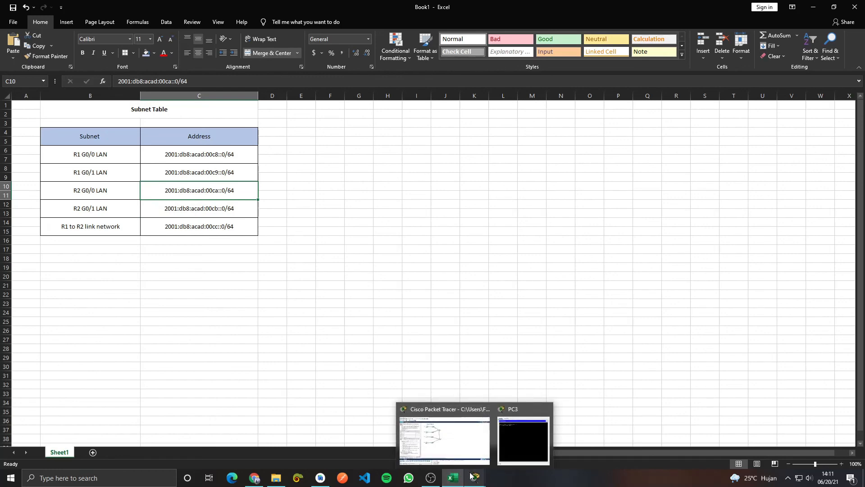
click(462, 439)
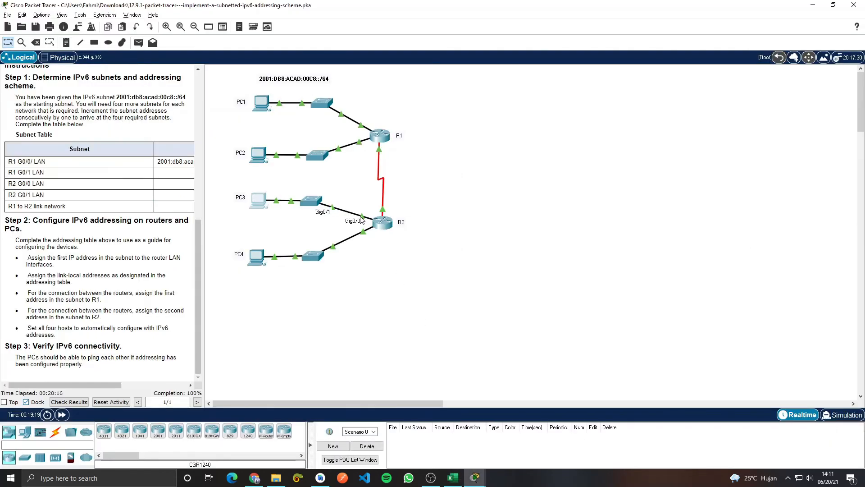
Step: Recheck the subnet table in Excel, then complete and run ping 2001:db8:acad:ca::1 in PC3's command prompt
click(453, 478)
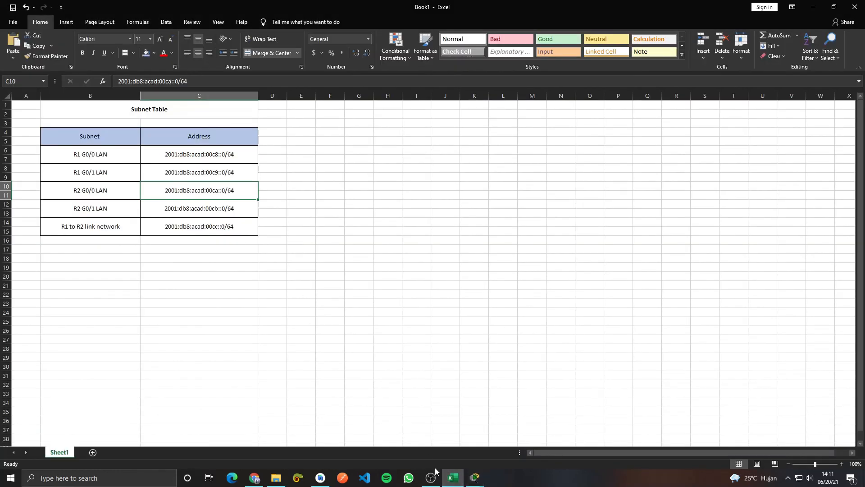
mouse_move(474, 478)
click(527, 440)
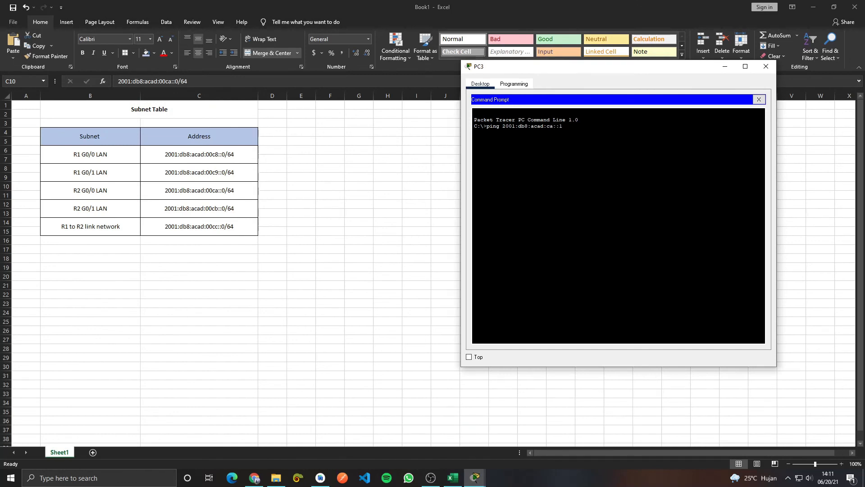
key(Return)
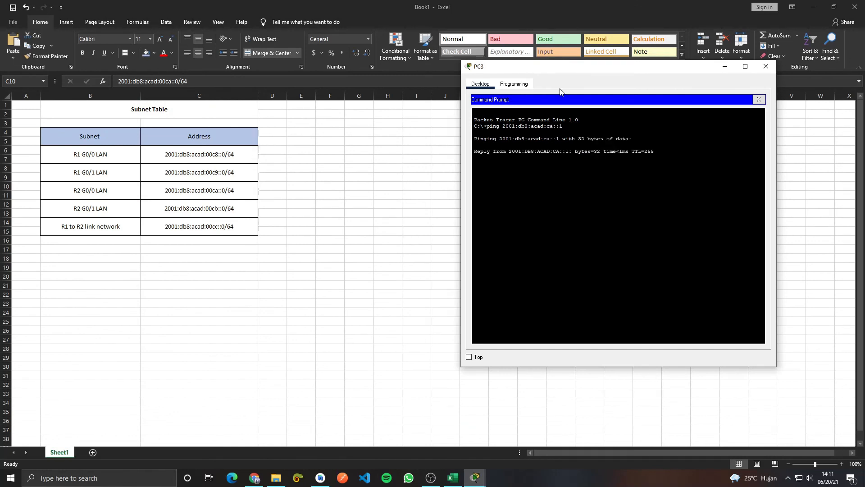
Step: Review the ping replies and bring the Packet Tracer topology back behind PC3's command prompt window
drag(562, 71, 418, 101)
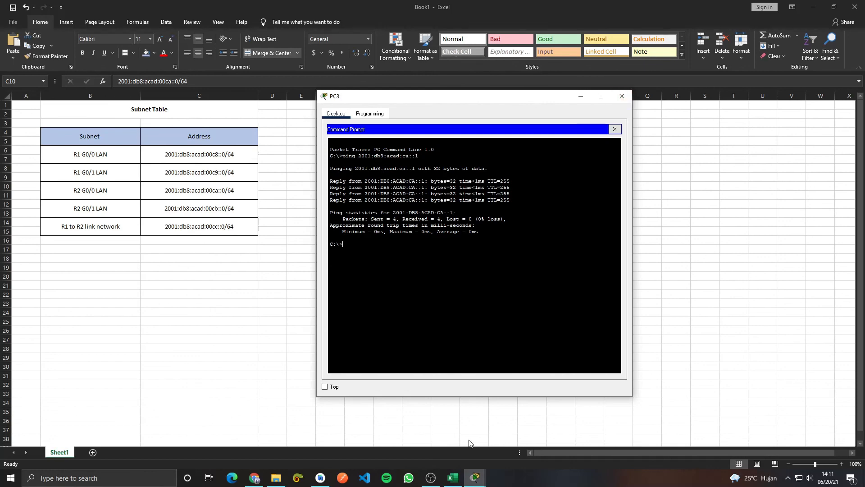
click(475, 479)
click(450, 443)
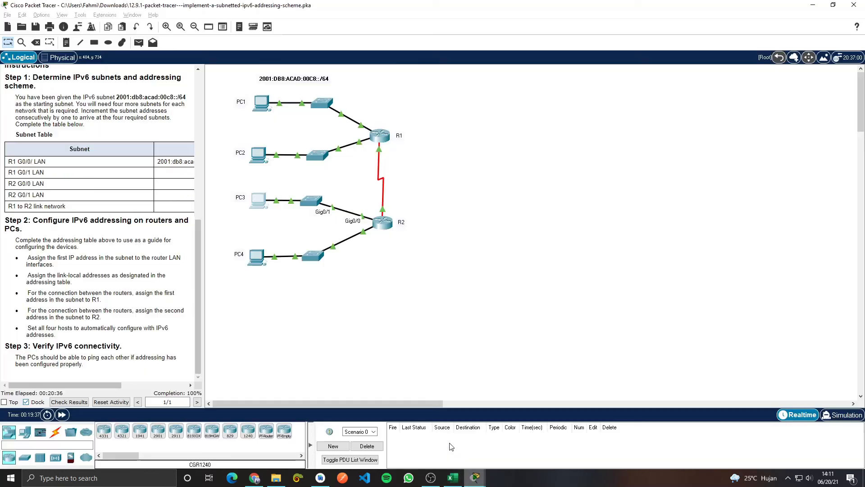
click(476, 478)
click(510, 437)
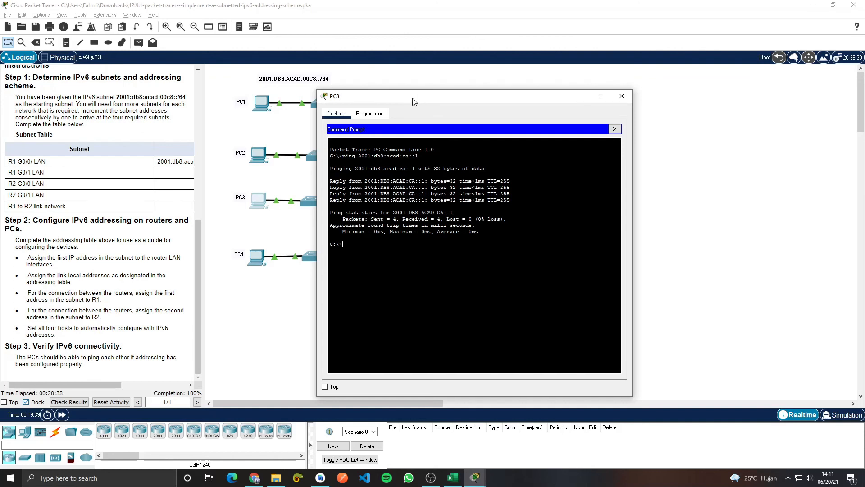
drag(412, 102, 411, 87)
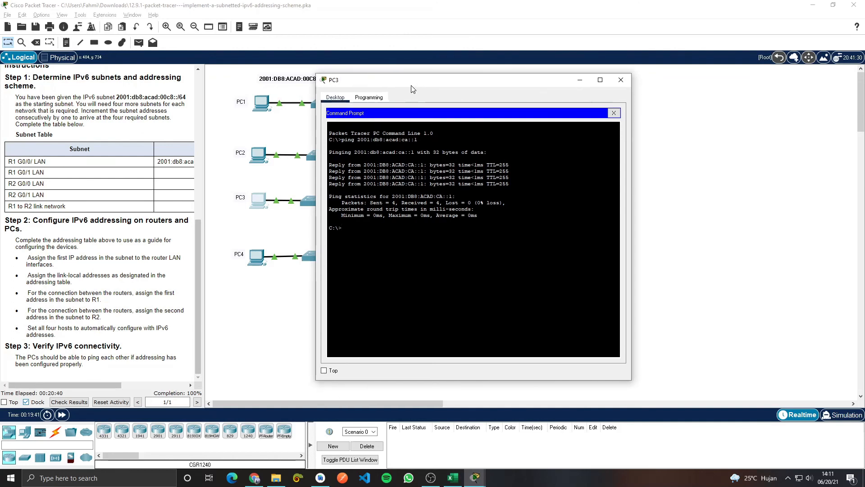